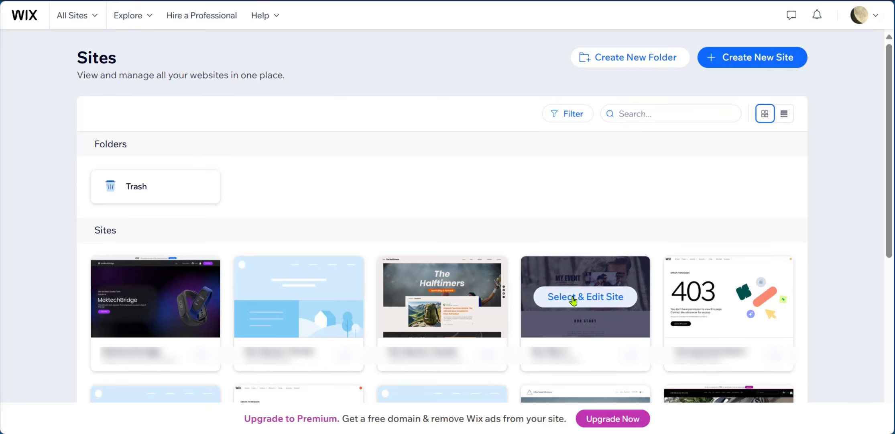
# Open the My Site 3 event website for editing in the site editor.
pyautogui.click(572, 299)
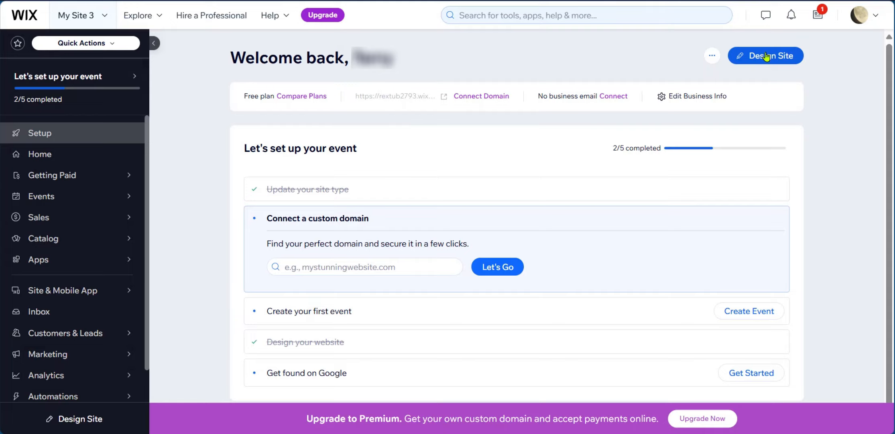
pyautogui.click(767, 57)
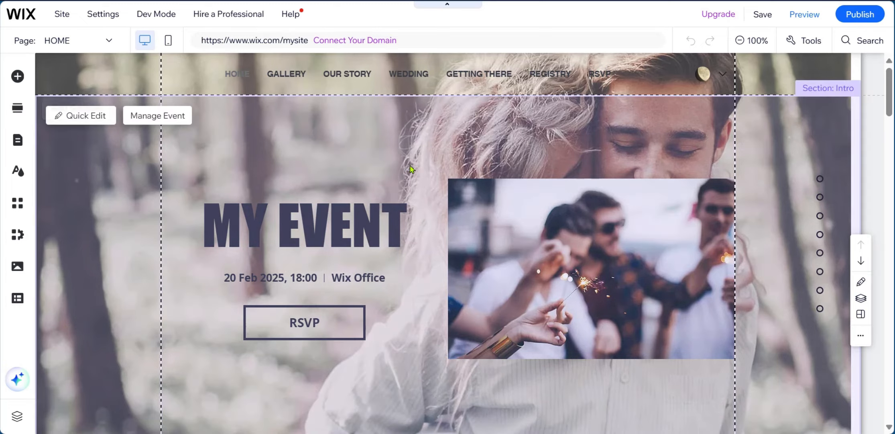
# Add a blank section to the home page between the Intro and Our Story sections.
pyautogui.scroll(-10, 405, 170)
pyautogui.scroll(3, 406, 171)
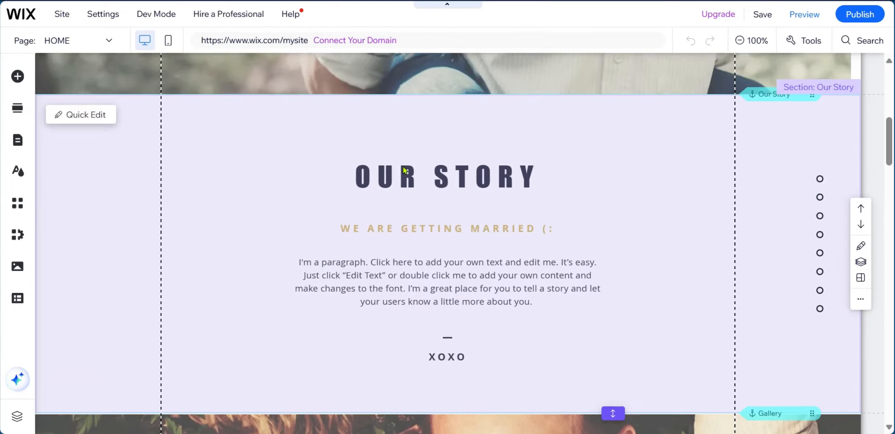
pyautogui.moveTo(443, 191)
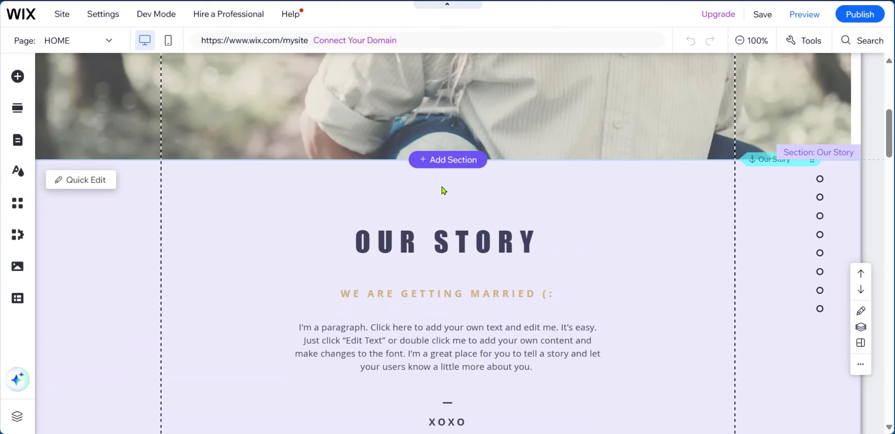
pyautogui.scroll(10, 442, 201)
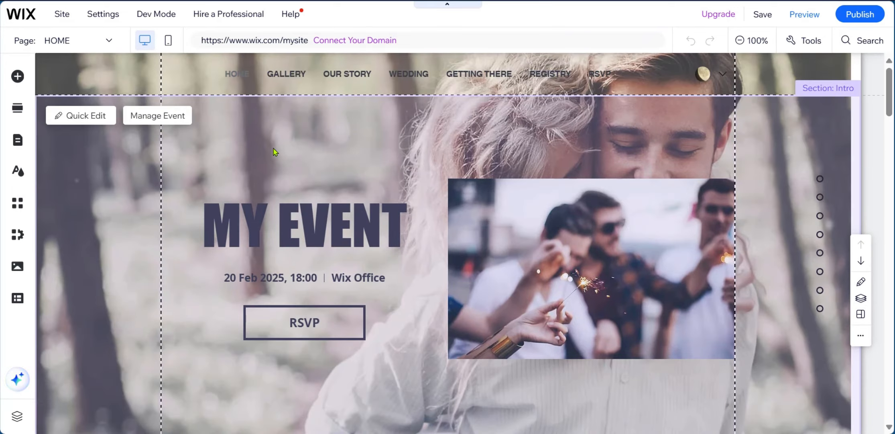
pyautogui.scroll(-10, 313, 227)
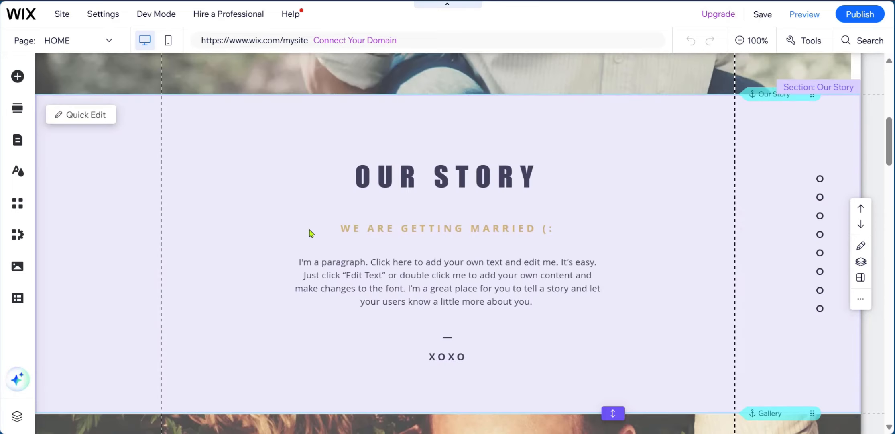
pyautogui.scroll(5, 364, 257)
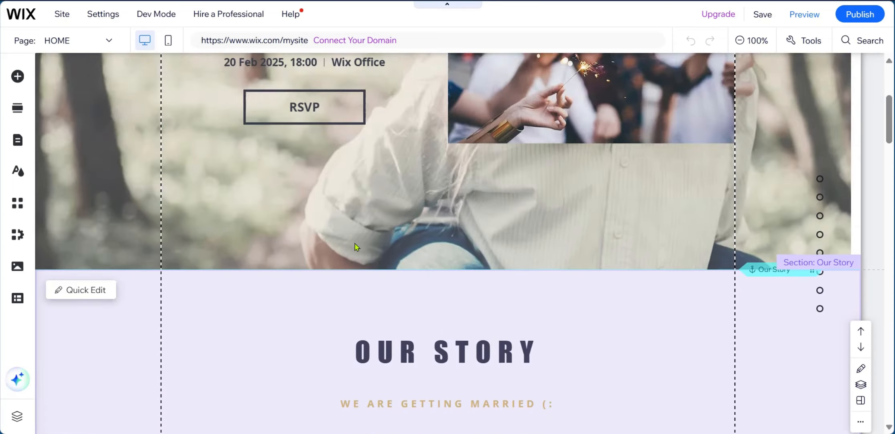
pyautogui.scroll(-3, 236, 298)
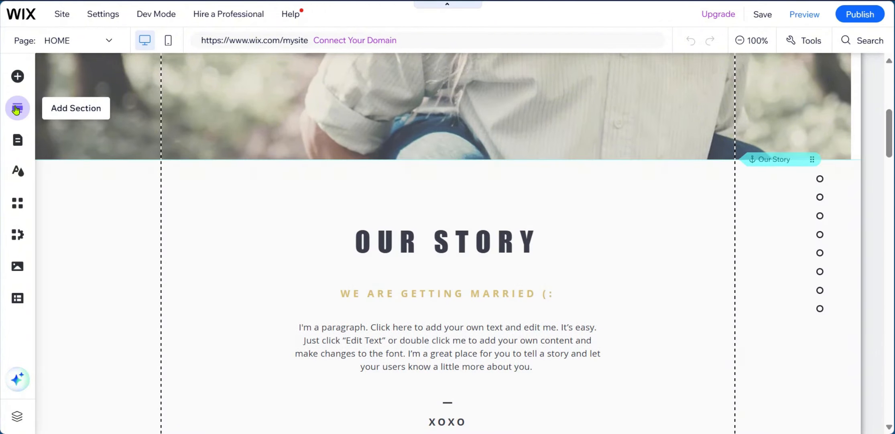
pyautogui.click(18, 110)
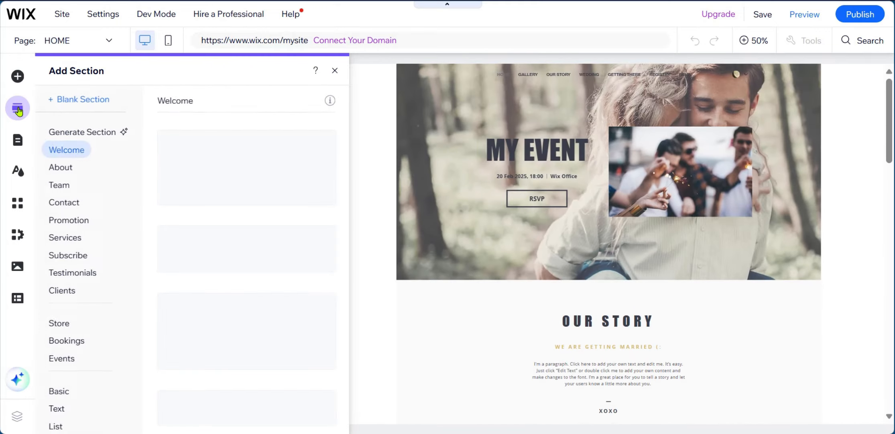
pyautogui.click(427, 206)
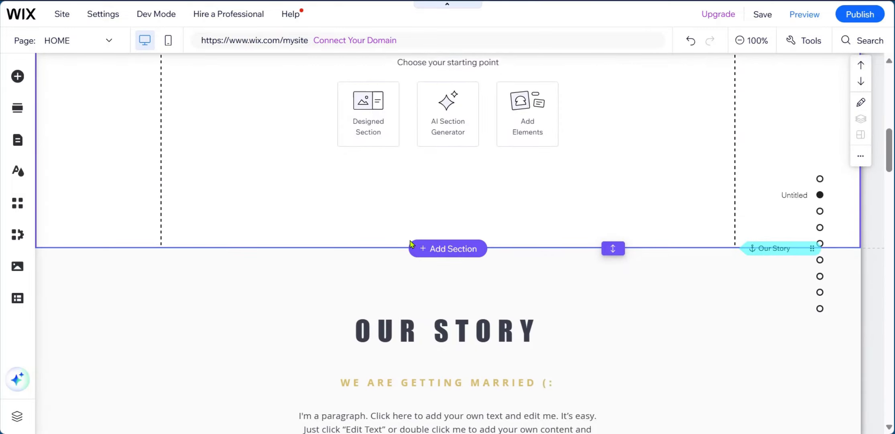
pyautogui.scroll(-1, 402, 246)
pyautogui.scroll(10, 354, 173)
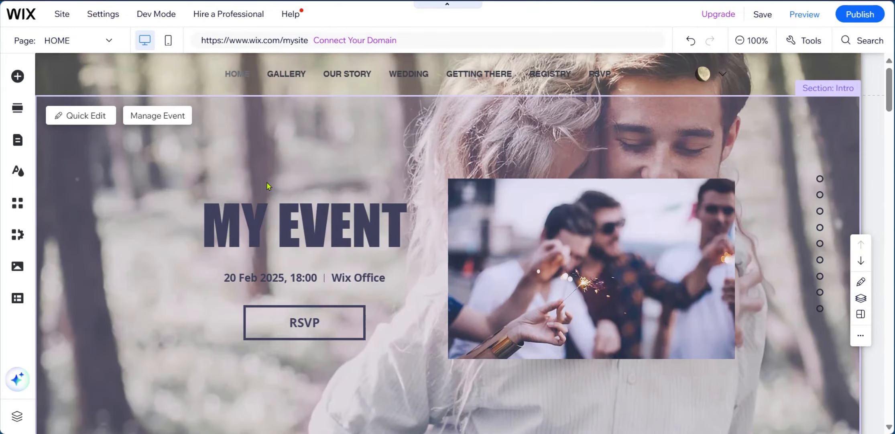
pyautogui.scroll(-10, 360, 168)
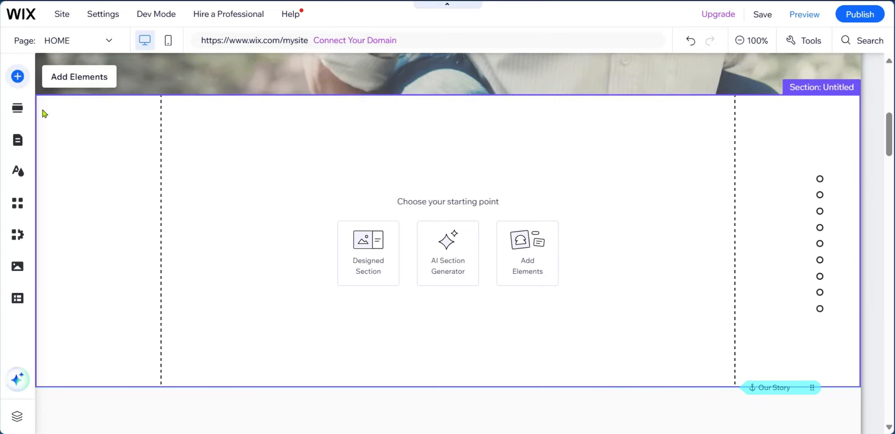
# Open the element library for the blank section and bring up its Box elements.
pyautogui.click(538, 263)
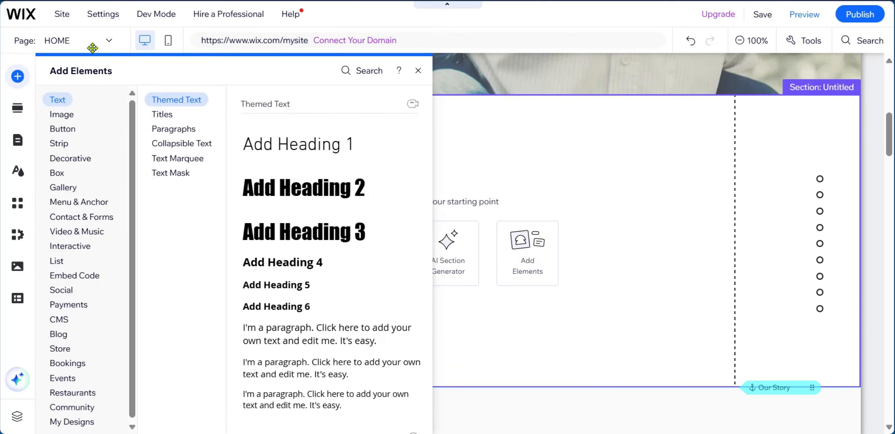
pyautogui.click(71, 189)
pyautogui.click(61, 113)
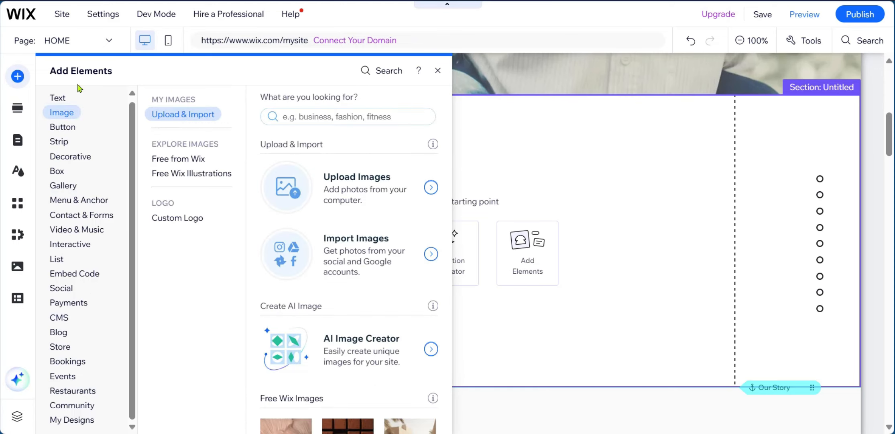
pyautogui.click(56, 127)
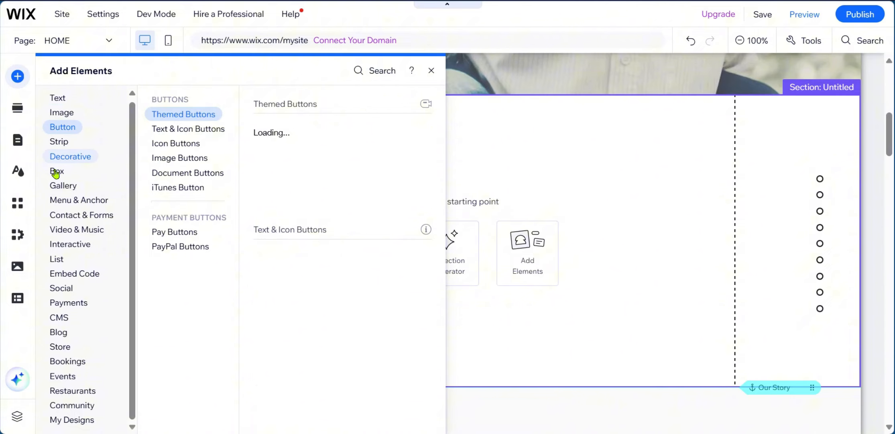
pyautogui.click(56, 172)
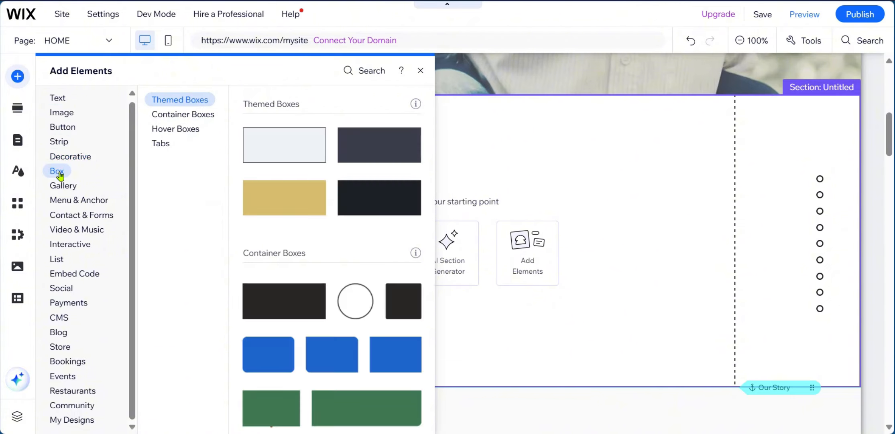
# Compare the available Themed Boxes, Container Boxes, Hover Boxes and Tabs designs.
pyautogui.click(166, 115)
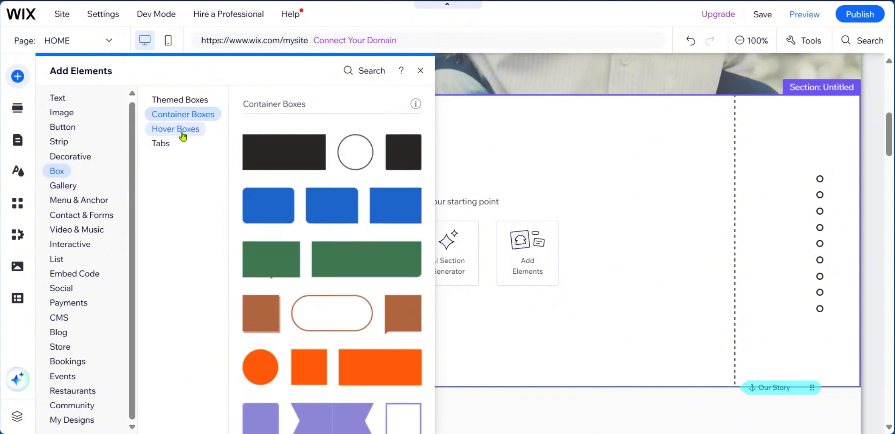
pyautogui.click(181, 134)
pyautogui.click(163, 141)
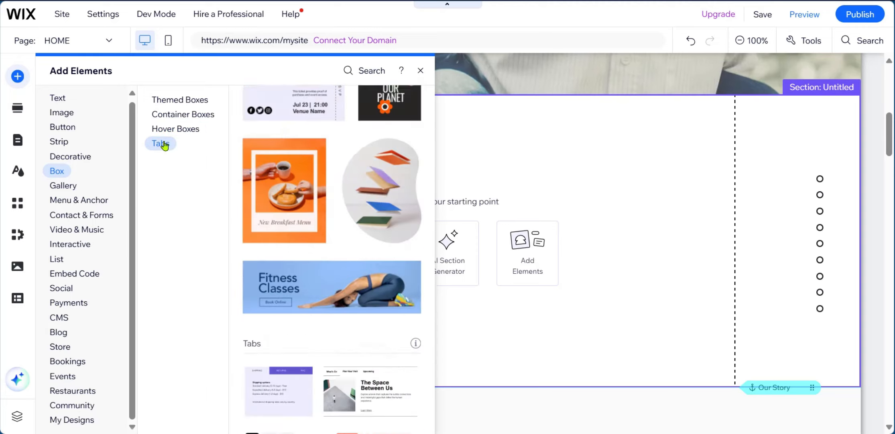
pyautogui.click(166, 129)
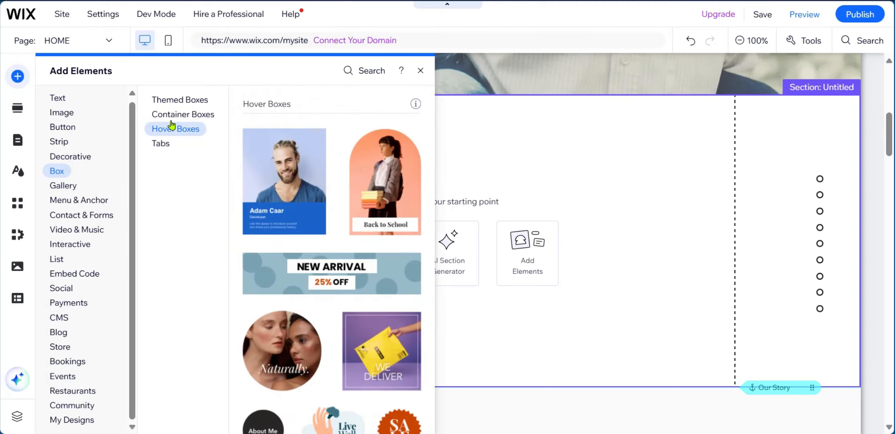
pyautogui.click(171, 115)
pyautogui.click(173, 104)
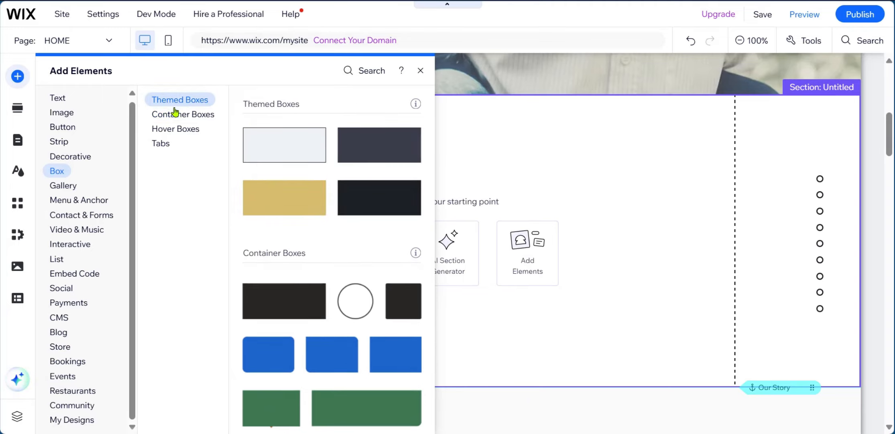
pyautogui.click(171, 114)
# Add the rounded hover box with the floating books image to the middle of the blank section.
pyautogui.click(166, 129)
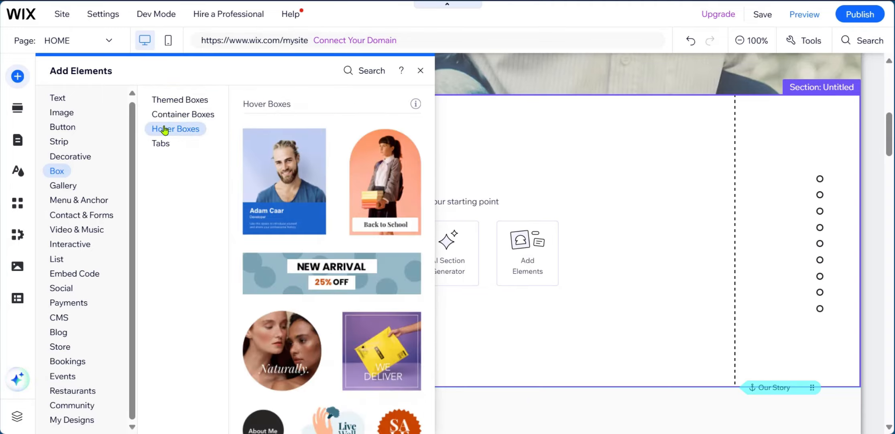
pyautogui.moveTo(415, 105)
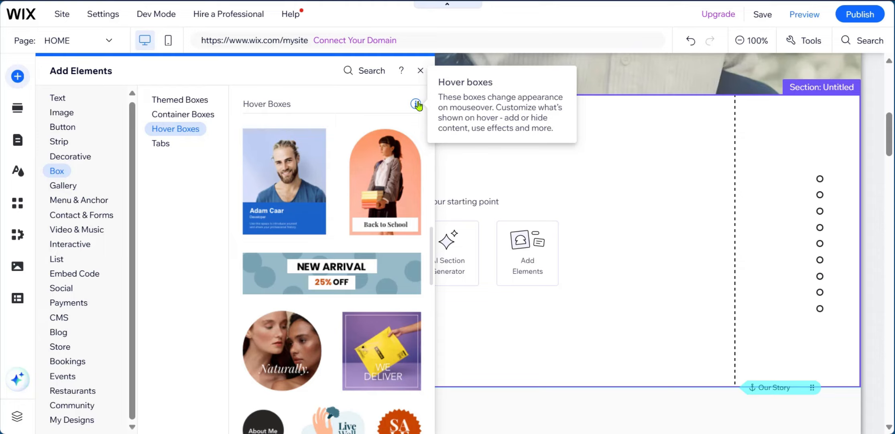
pyautogui.scroll(-8, 330, 214)
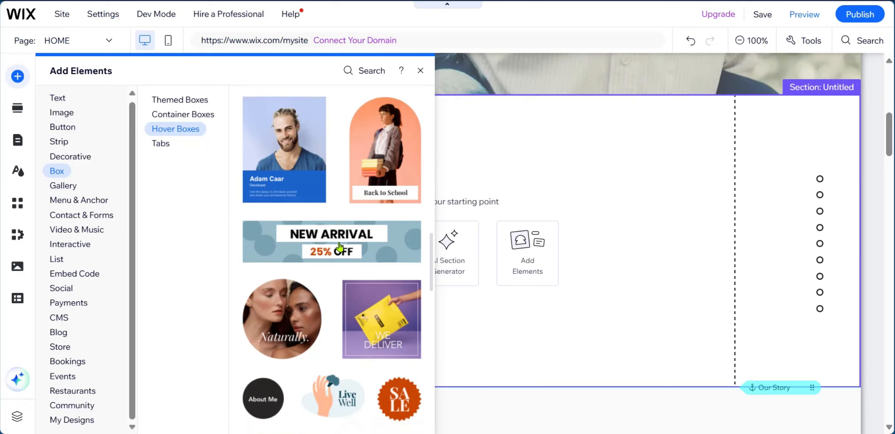
pyautogui.scroll(-6, 331, 214)
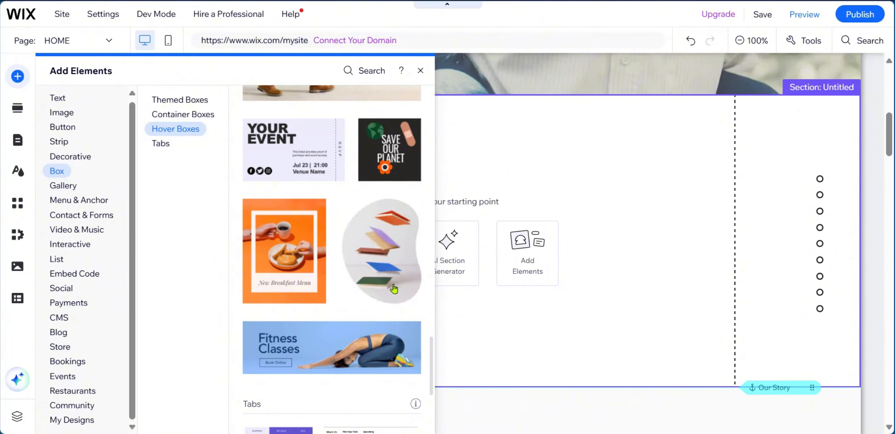
pyautogui.moveTo(372, 241); pyautogui.dragTo(425, 217)
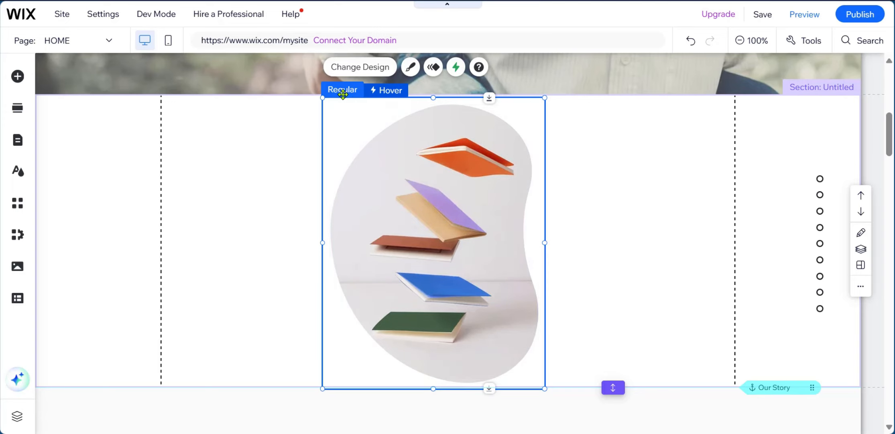
# Inspect the books box's hover state, play its hover effect and preview the site.
pyautogui.click(389, 90)
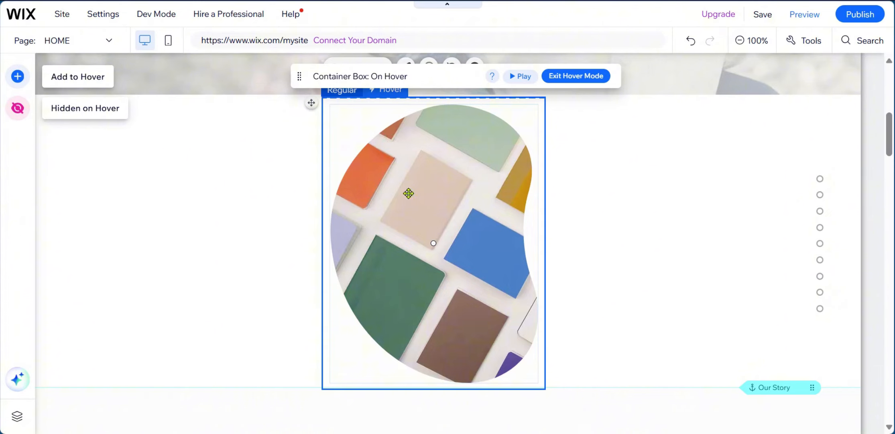
pyautogui.click(520, 78)
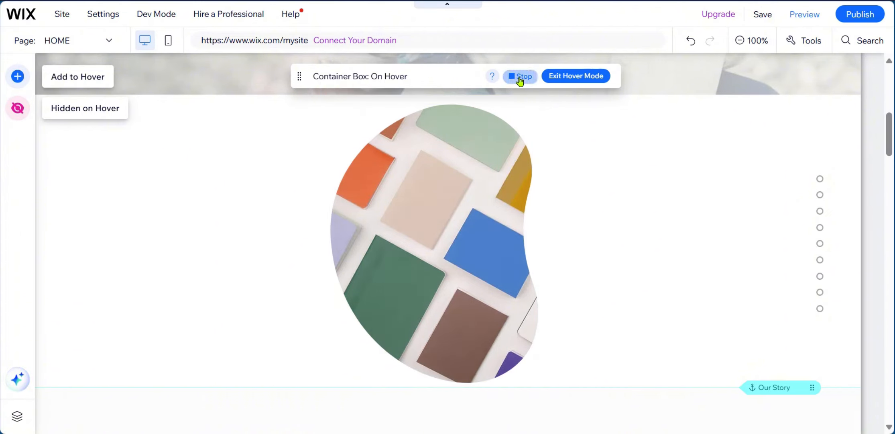
pyautogui.click(520, 79)
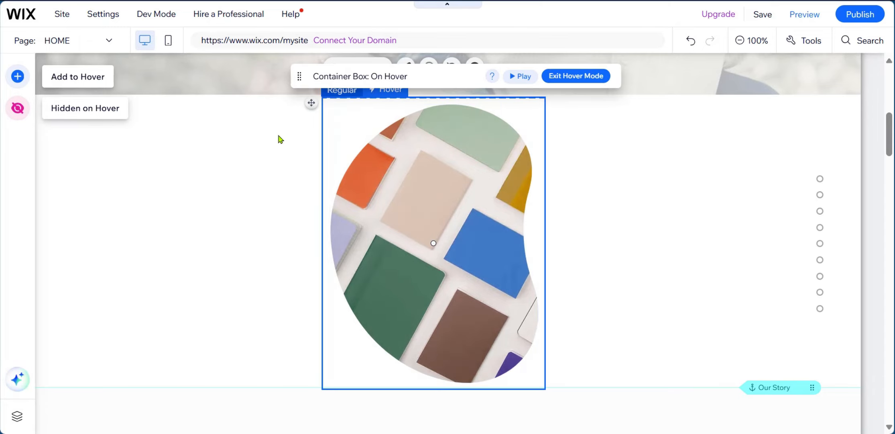
pyautogui.click(618, 163)
pyautogui.click(385, 90)
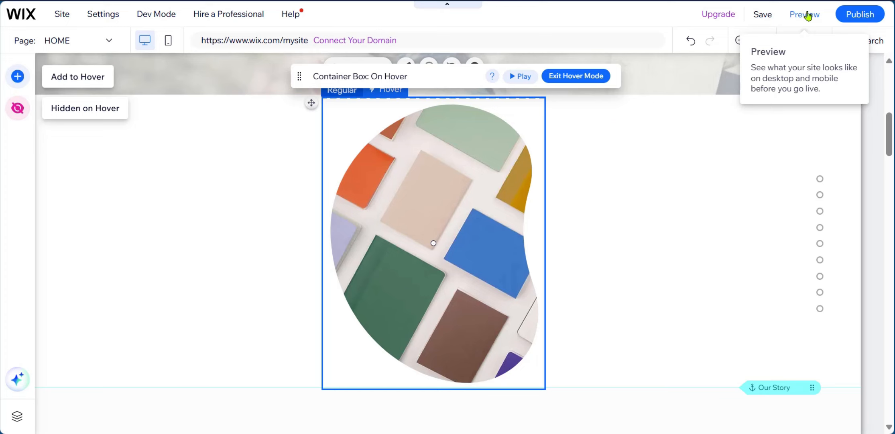
pyautogui.click(807, 15)
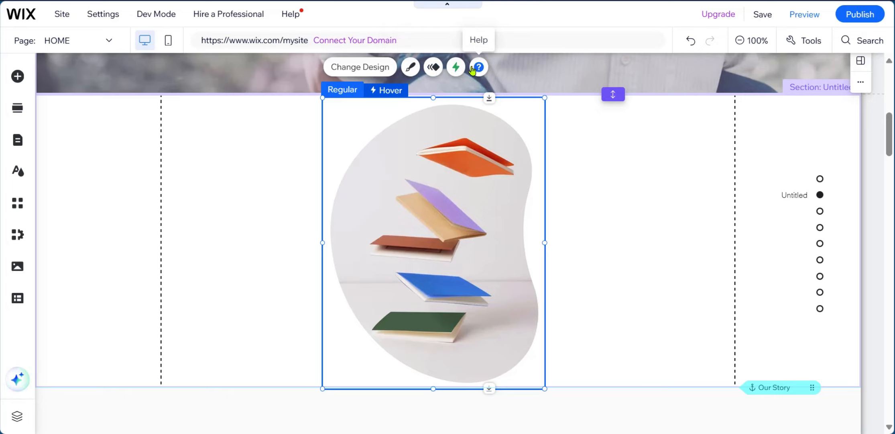
# Examine the books box's preset designs and its custom options for fill, border, corners and shadow.
pyautogui.click(375, 68)
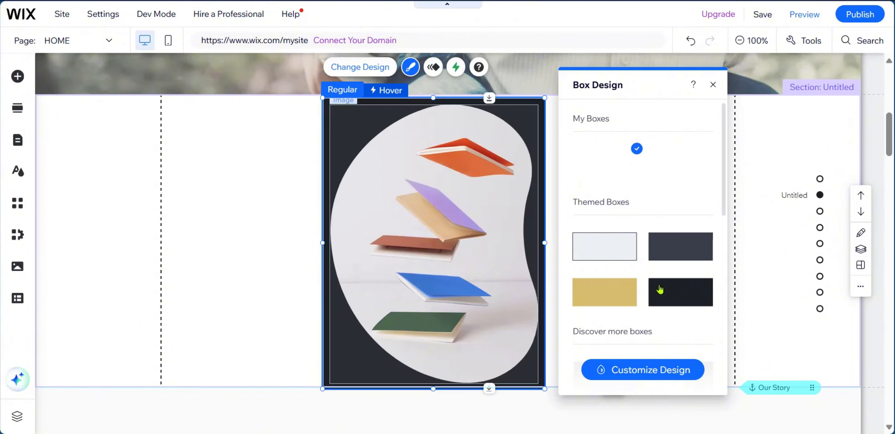
pyautogui.scroll(-5, 678, 247)
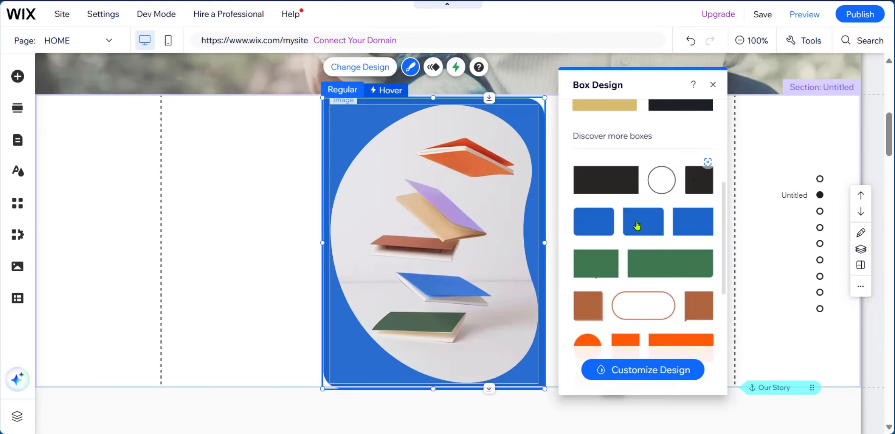
pyautogui.click(627, 373)
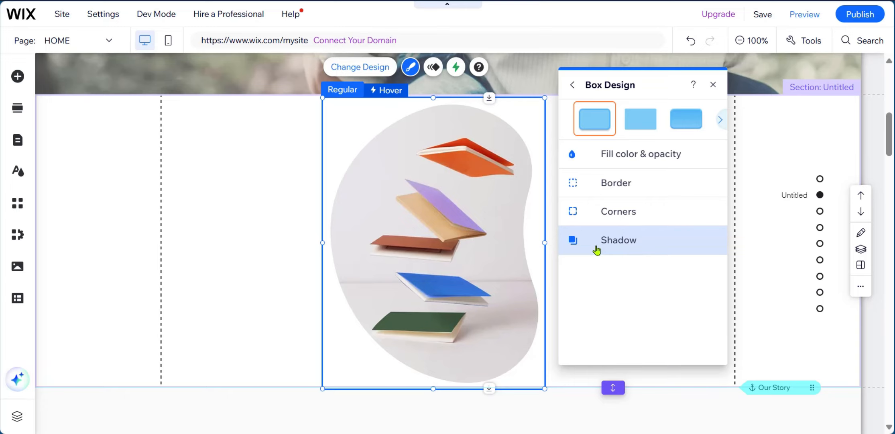
pyautogui.click(713, 85)
pyautogui.scroll(2, 562, 113)
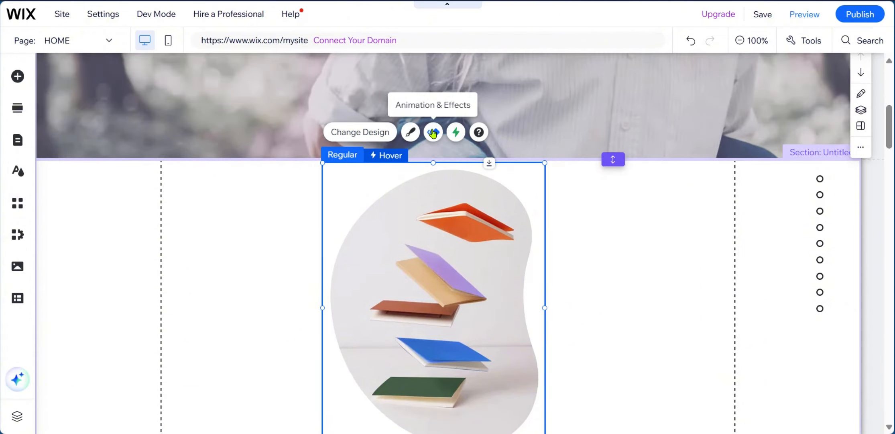
pyautogui.scroll(-2, 266, 84)
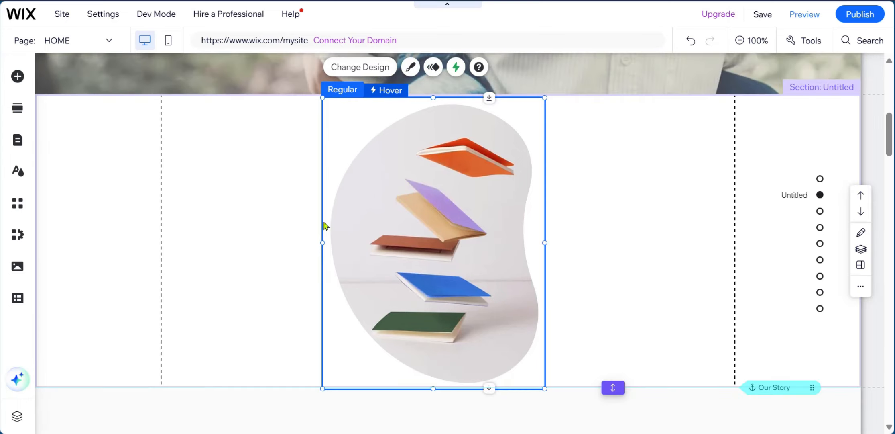
# Upload 8.jpg and 9.jpg to the site files and replace the books box's hover-state image with 9.jpg.
pyautogui.click(278, 184)
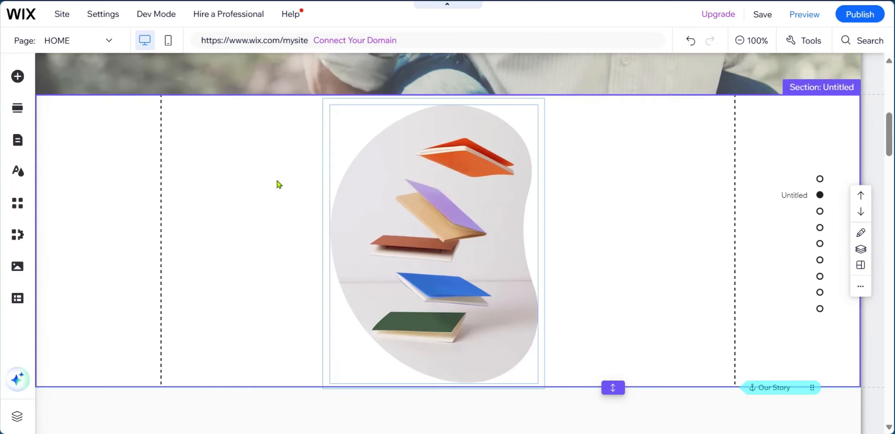
pyautogui.click(492, 263)
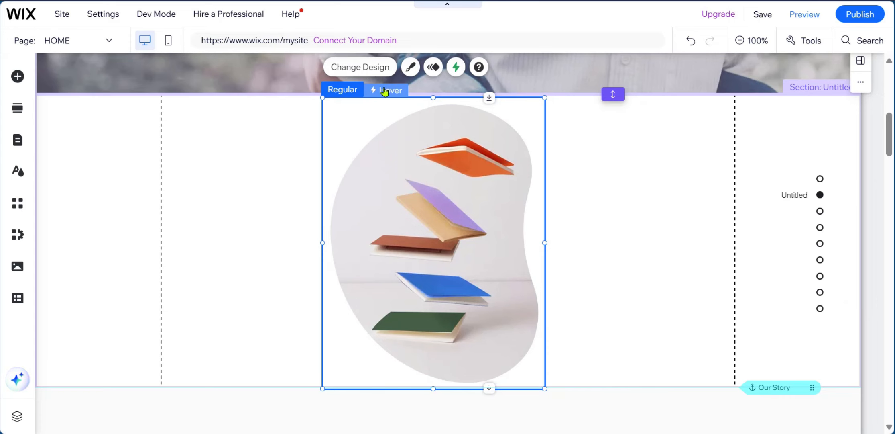
pyautogui.click(388, 88)
pyautogui.moveTo(516, 71); pyautogui.dragTo(509, 70)
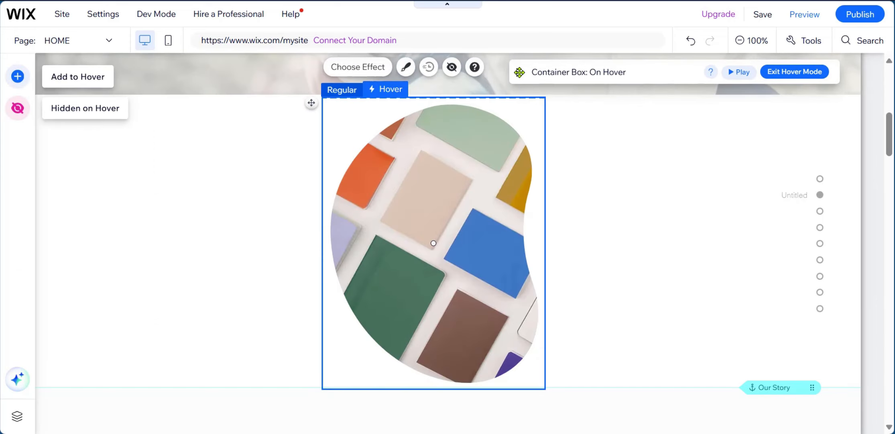
pyautogui.click(445, 172)
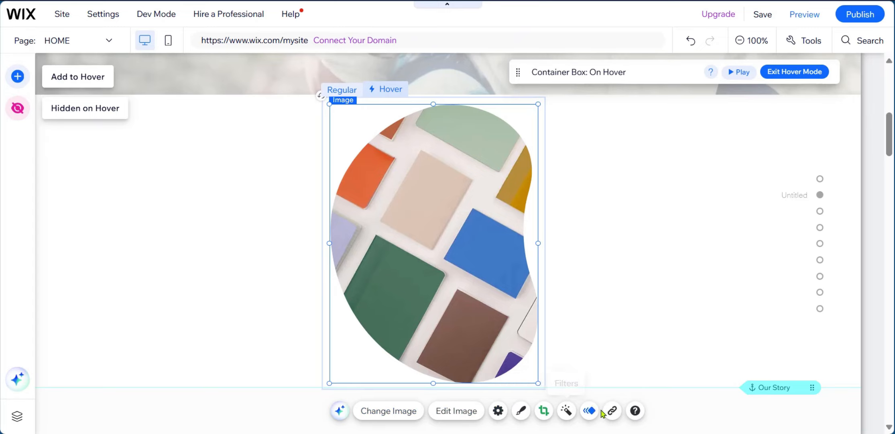
pyautogui.click(404, 410)
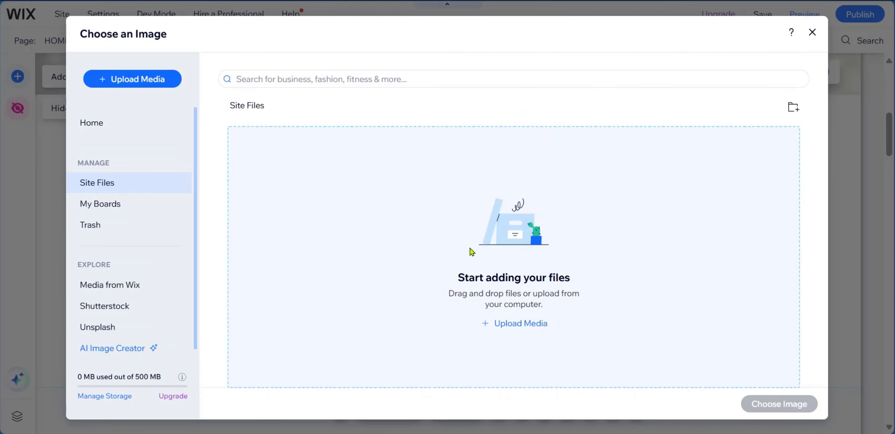
pyautogui.click(513, 324)
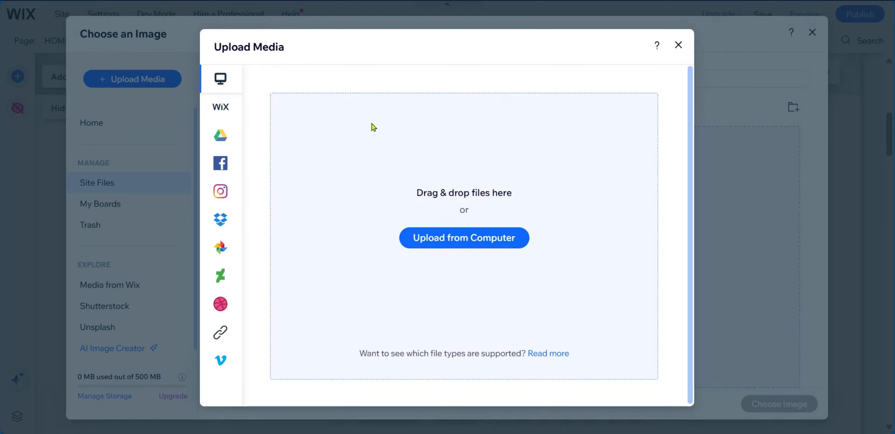
pyautogui.moveTo(894, 201); pyautogui.dragTo(463, 207)
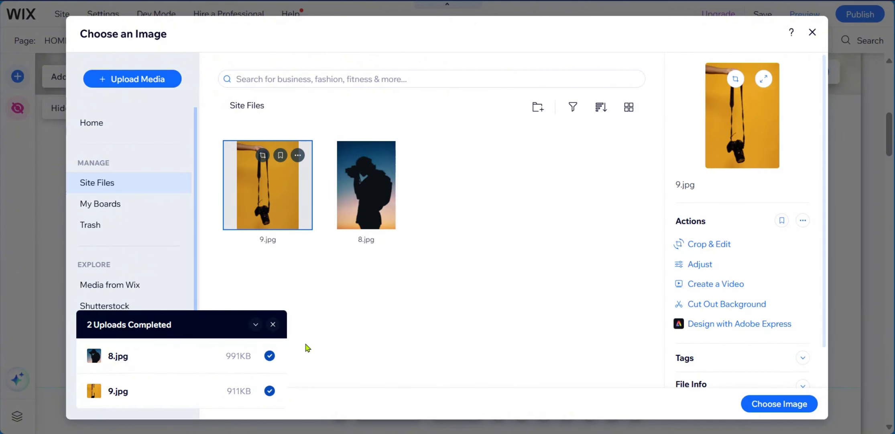
pyautogui.click(763, 405)
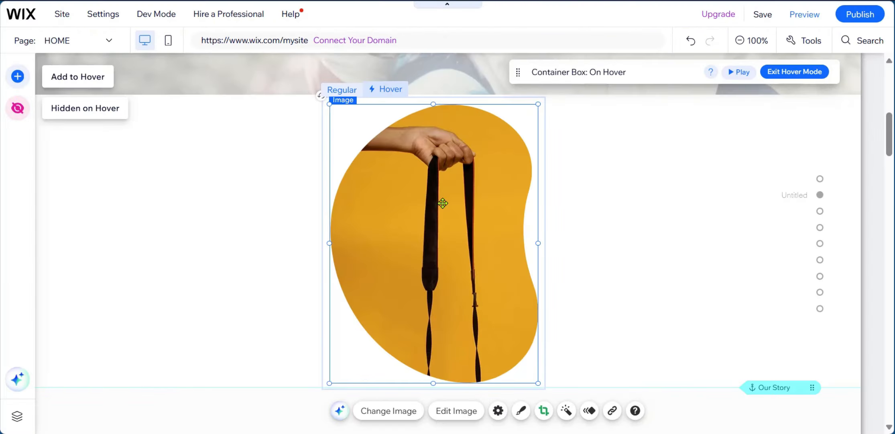
# Crop the hover image at a lower zoom so the whole camera fits inside the shape, and play the effect.
pyautogui.click(543, 411)
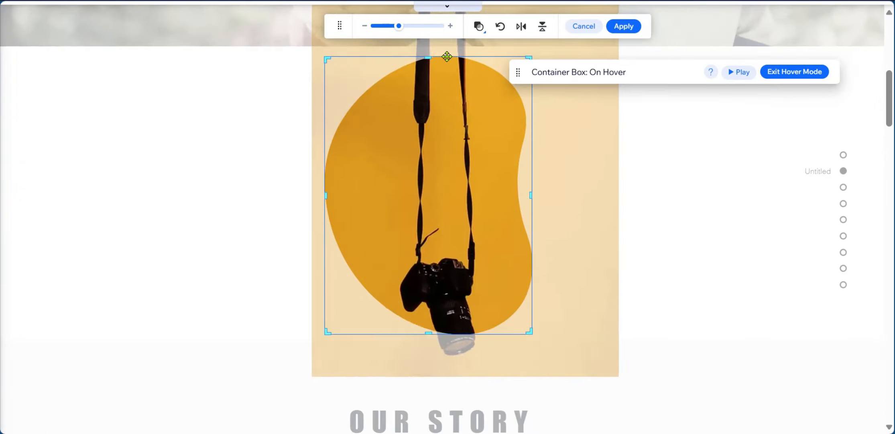
pyautogui.moveTo(447, 56); pyautogui.dragTo(378, 25)
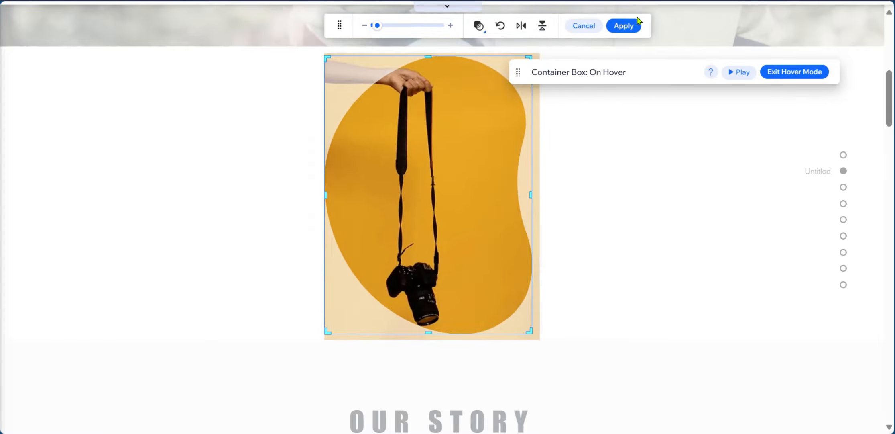
pyautogui.click(619, 27)
pyautogui.click(739, 72)
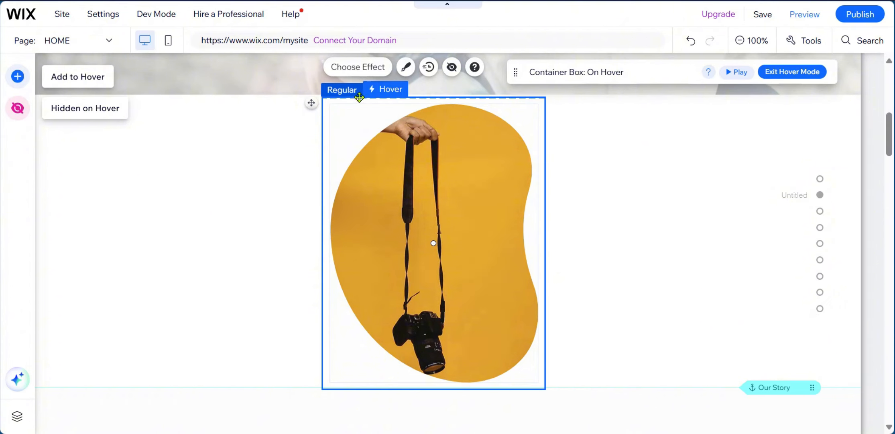
# Replace the box's regular-state books image with 8.jpg from the site files.
pyautogui.click(342, 90)
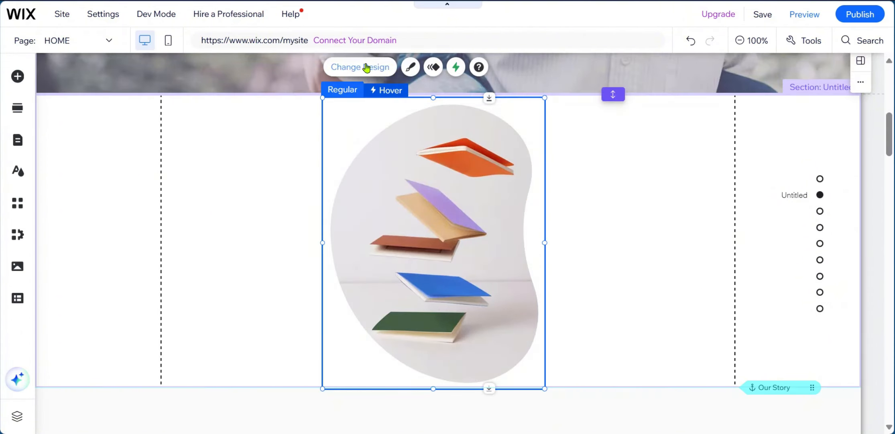
pyautogui.click(426, 151)
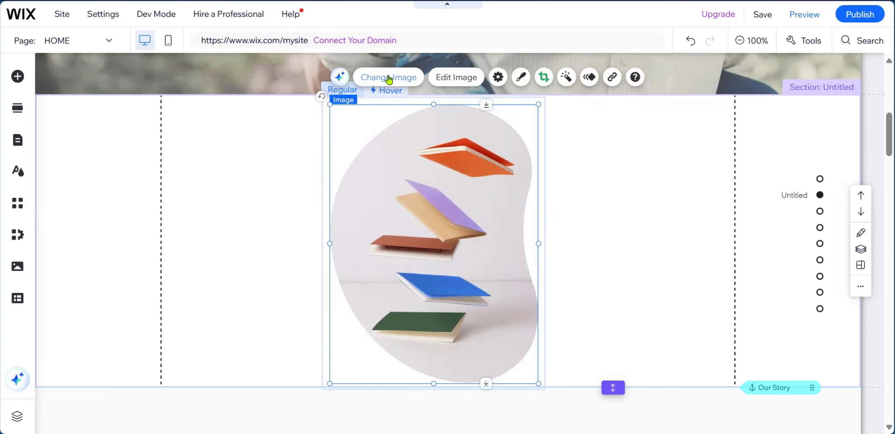
pyautogui.click(389, 78)
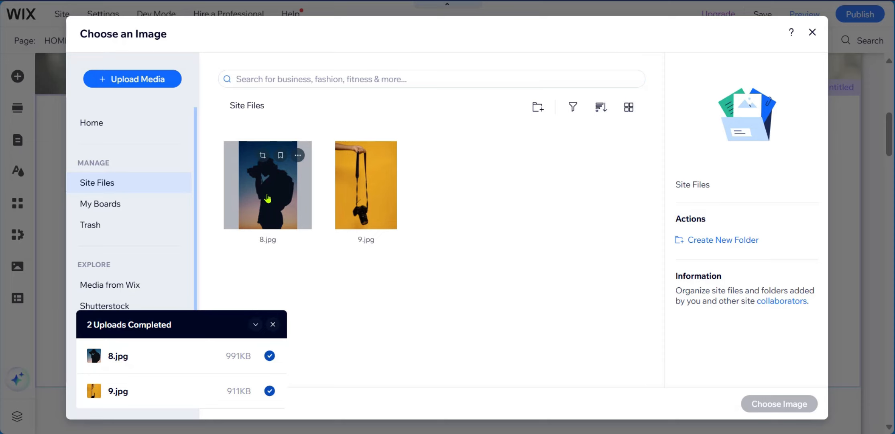
pyautogui.click(267, 197)
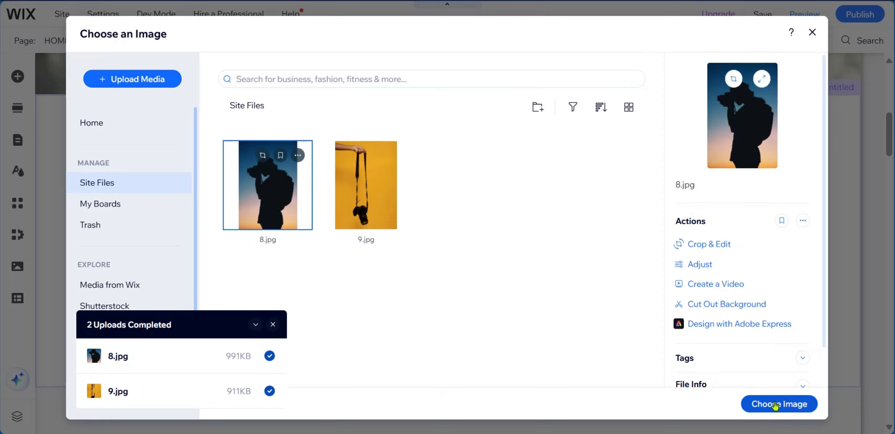
pyautogui.click(776, 405)
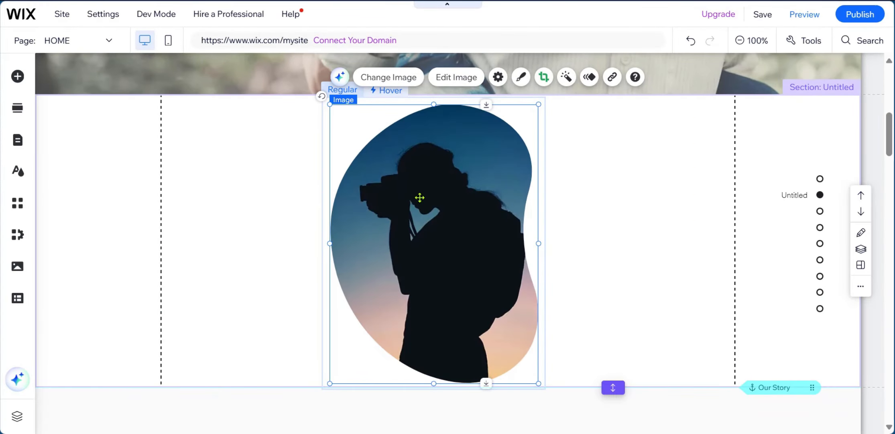
# Play the box's hover effect to check the change between the two camera images.
pyautogui.click(385, 92)
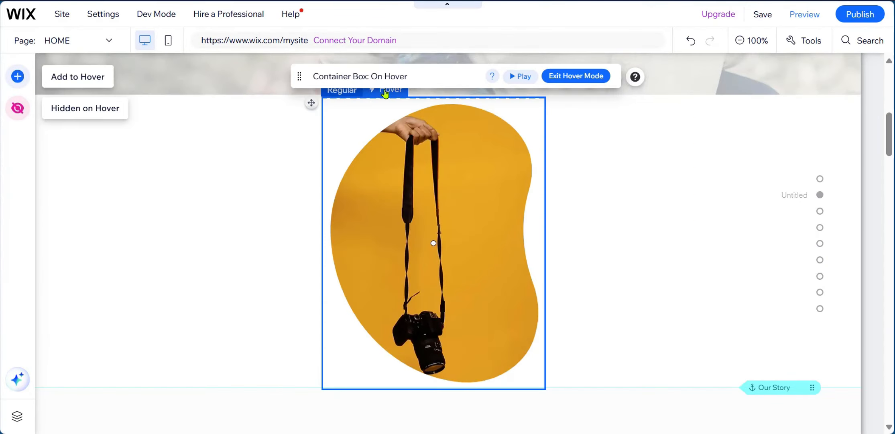
pyautogui.click(519, 78)
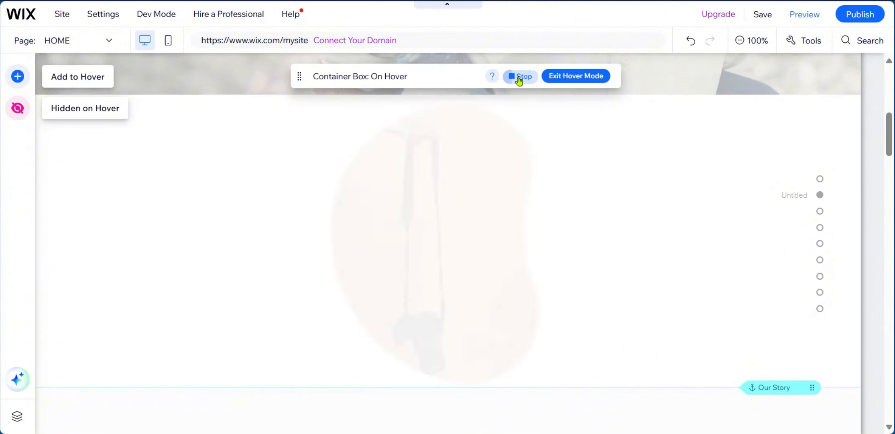
pyautogui.click(519, 78)
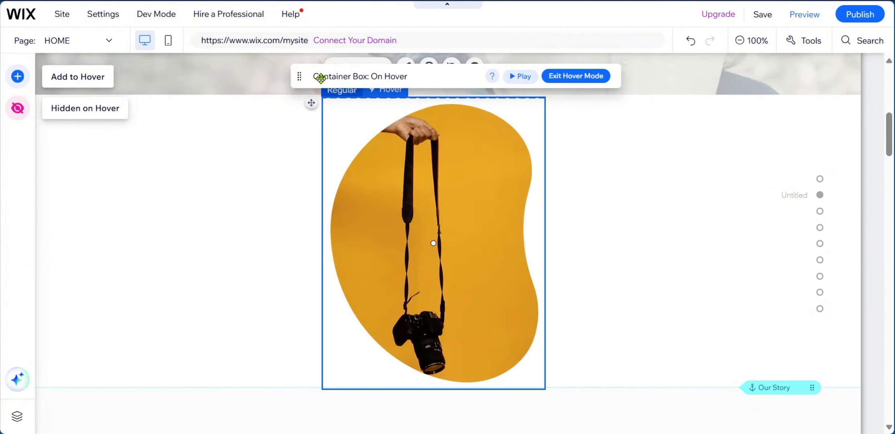
# Set the hover effect's duration to 1 second and its delay to 0.3 seconds, and play the effect.
pyautogui.moveTo(320, 76); pyautogui.dragTo(530, 77)
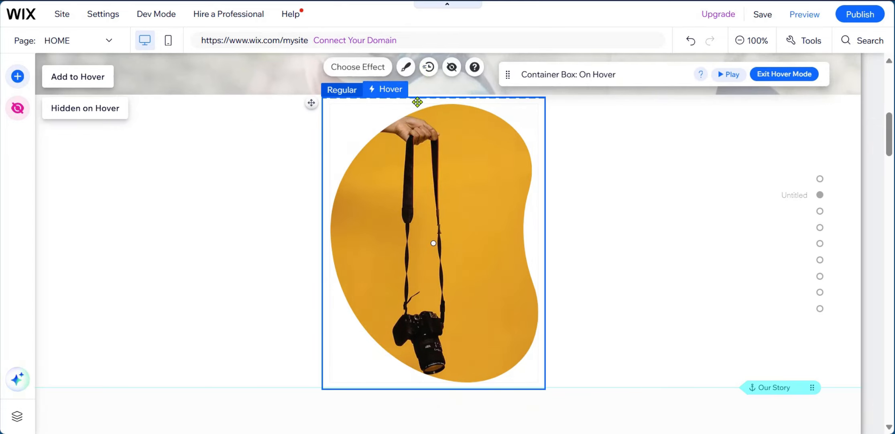
pyautogui.click(427, 68)
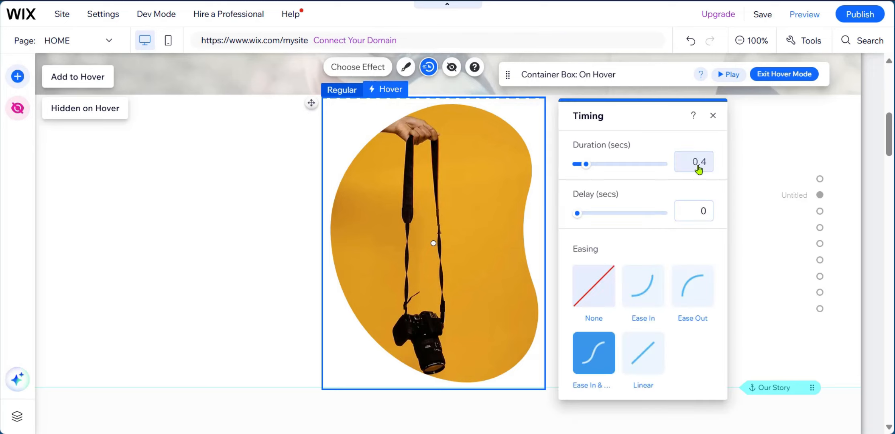
pyautogui.moveTo(585, 168); pyautogui.dragTo(596, 171)
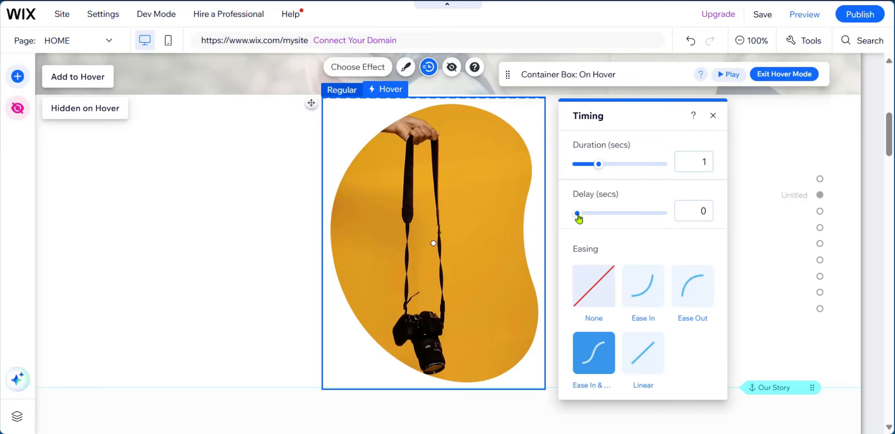
pyautogui.moveTo(578, 218)
pyautogui.mouseDown()
pyautogui.moveTo(588, 218)
pyautogui.moveTo(577, 217)
pyautogui.mouseUp()
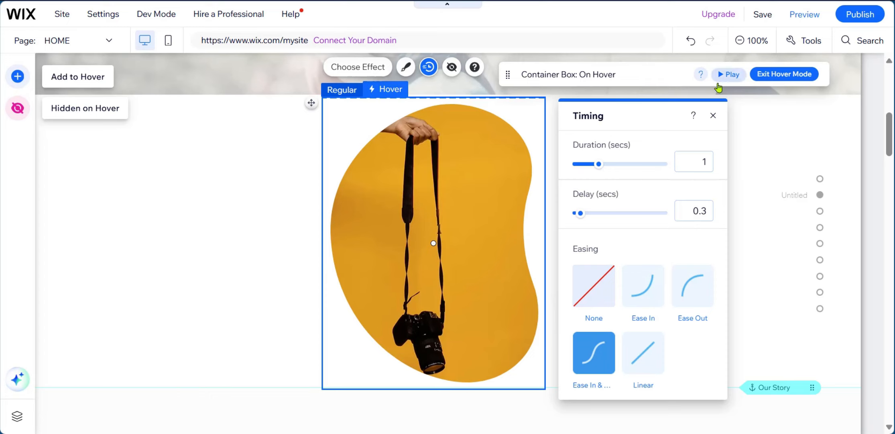
pyautogui.click(730, 76)
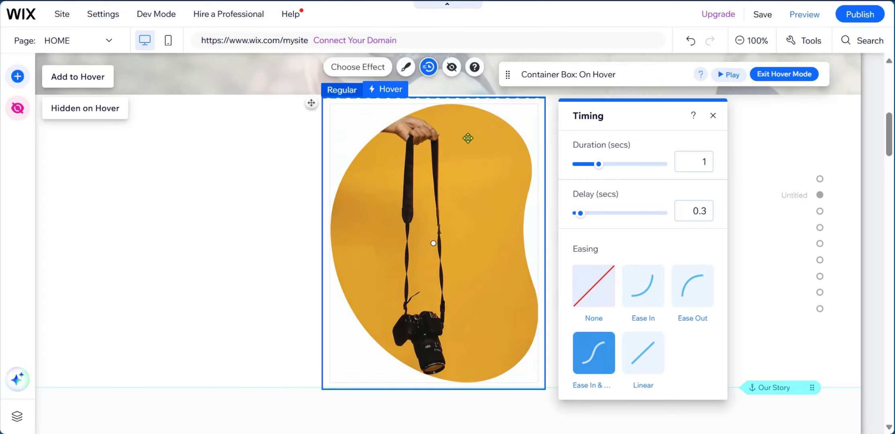
pyautogui.click(714, 116)
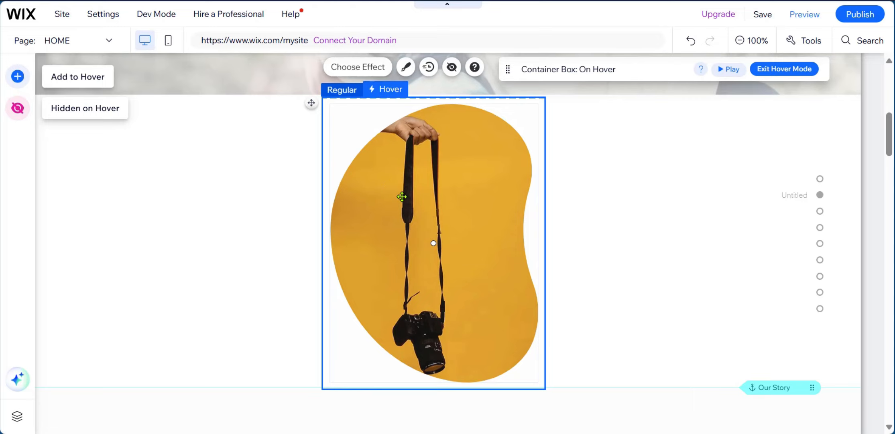
# Preview the hover box on the site in both desktop and mobile views, and return to the editor.
pyautogui.click(807, 14)
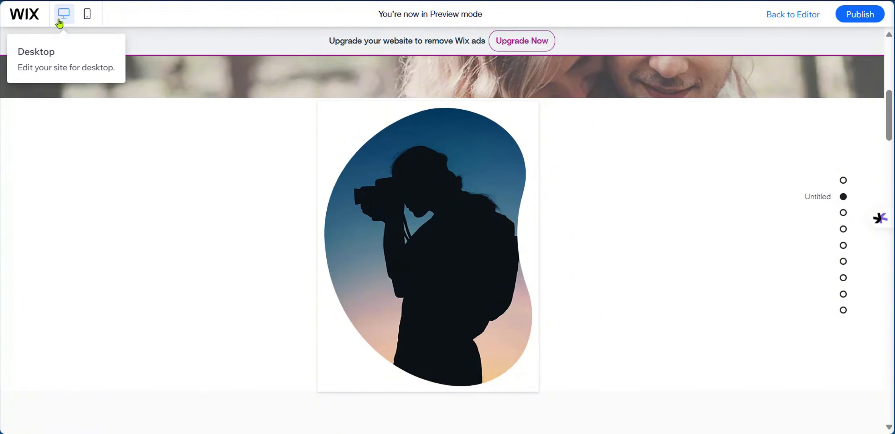
pyautogui.click(88, 16)
pyautogui.scroll(5, 462, 202)
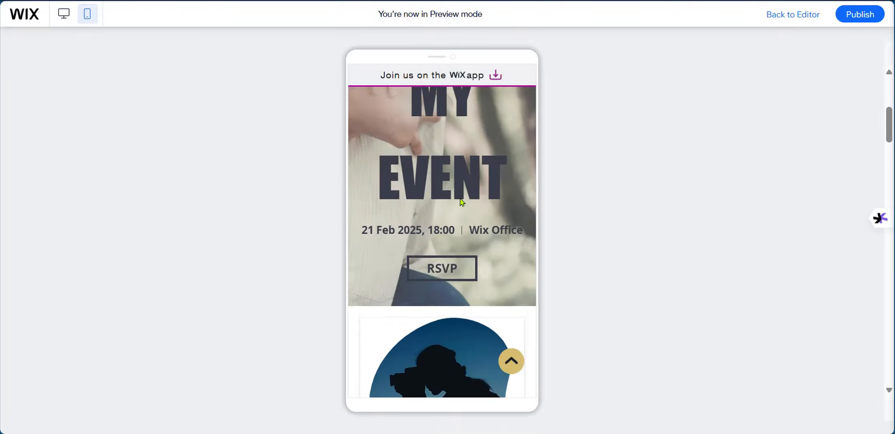
pyautogui.scroll(-10, 462, 202)
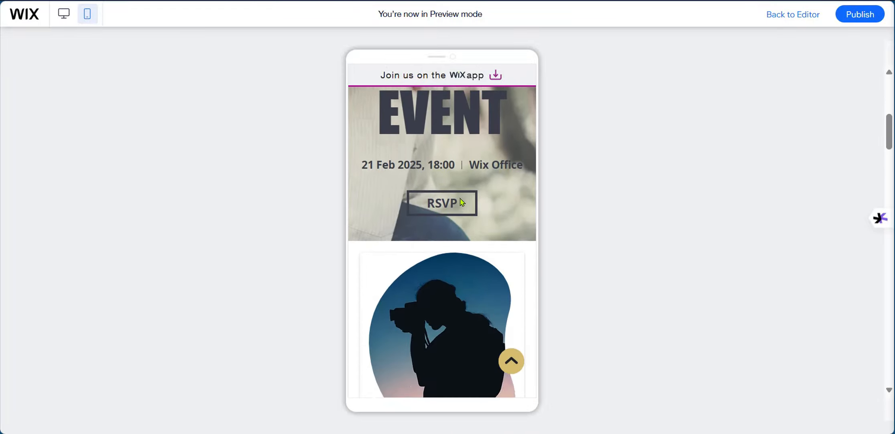
pyautogui.scroll(-3, 460, 199)
pyautogui.scroll(3, 460, 199)
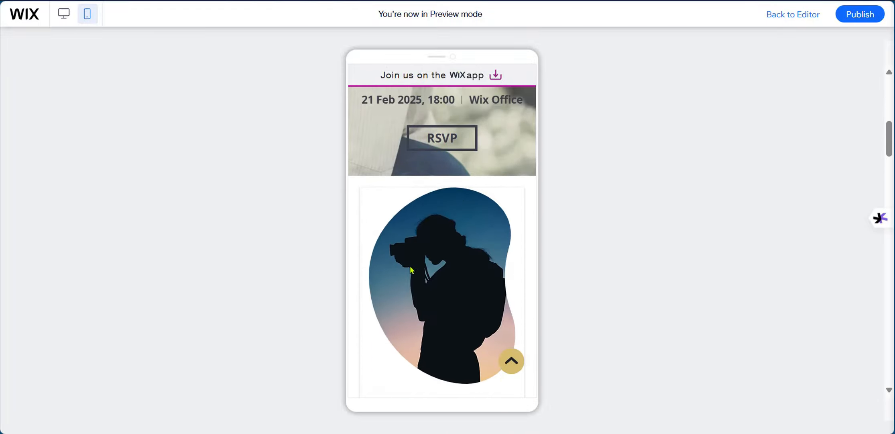
pyautogui.scroll(-2, 464, 356)
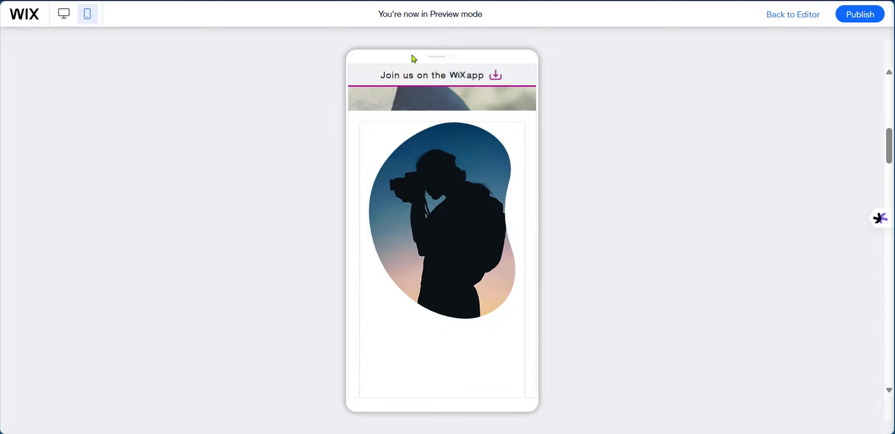
pyautogui.click(66, 19)
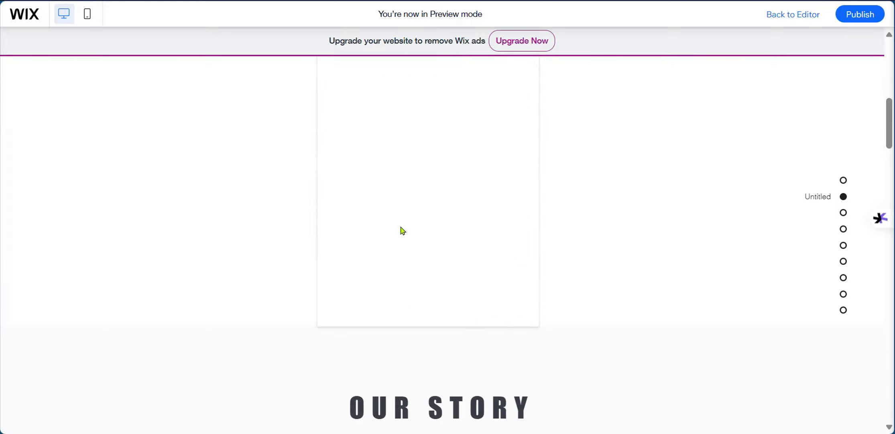
pyautogui.scroll(3, 277, 171)
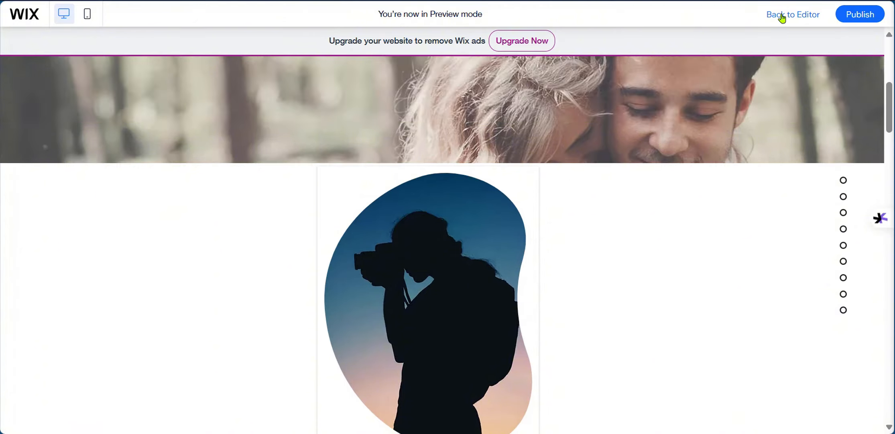
pyautogui.click(782, 17)
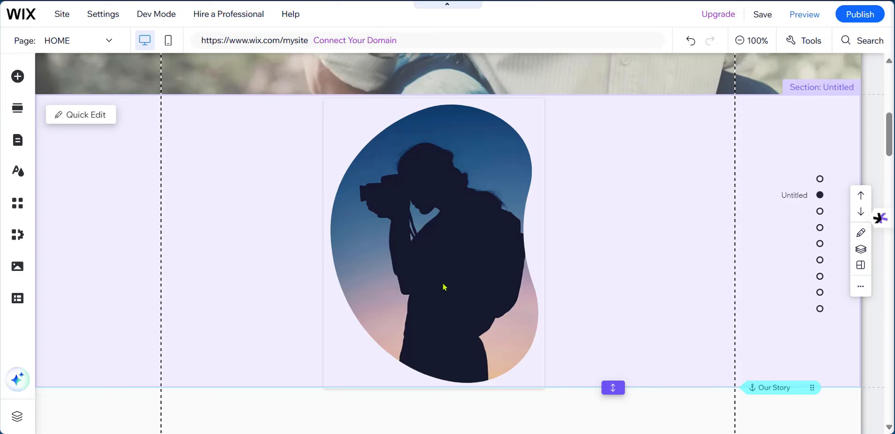
# Move the photographer hover box to the left gridline of the blank section.
pyautogui.click(617, 210)
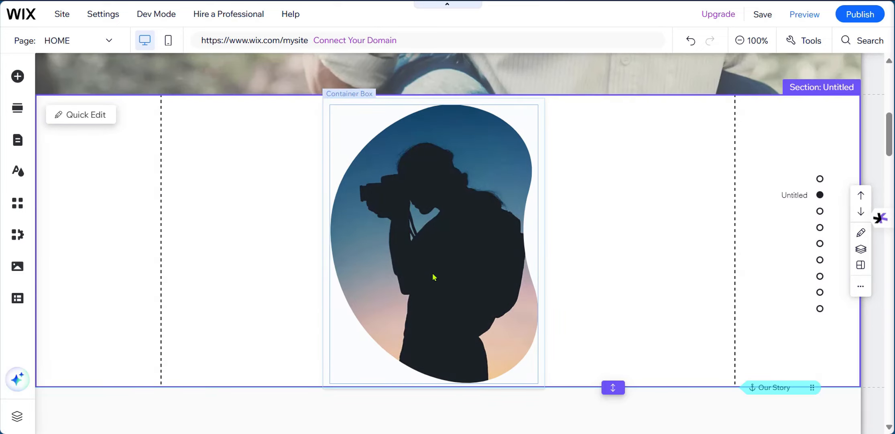
pyautogui.moveTo(460, 252); pyautogui.dragTo(305, 246)
pyautogui.click(443, 212)
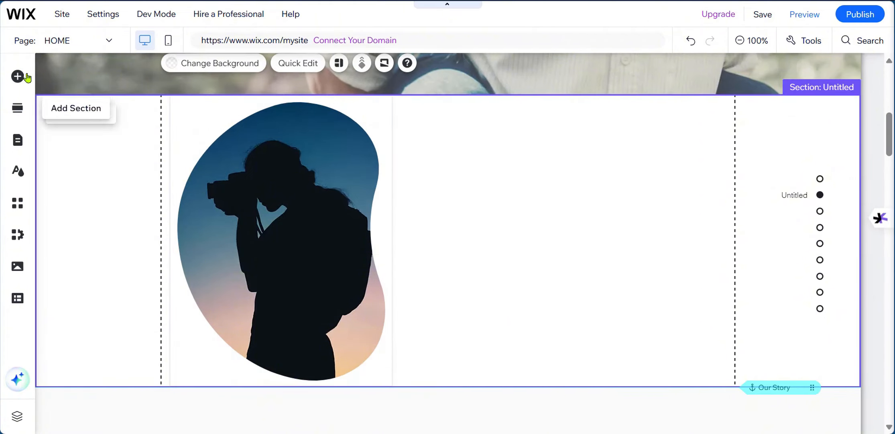
# Add the arched Back To School hover box from the hover box designs to the blank section.
pyautogui.click(15, 77)
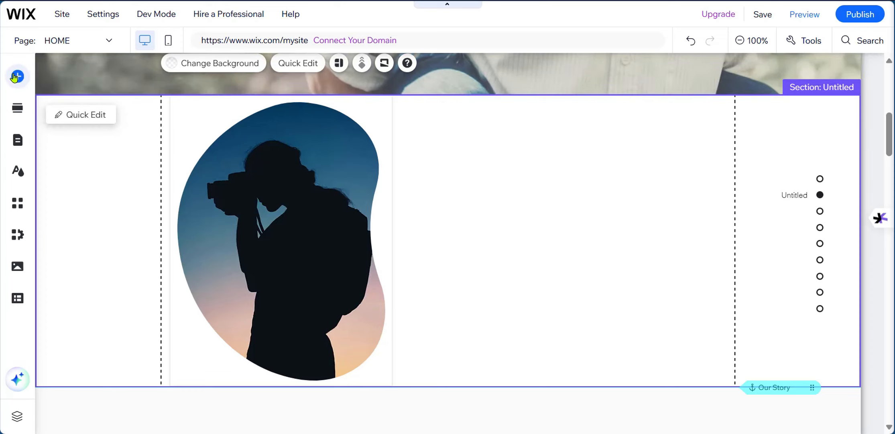
pyautogui.click(58, 173)
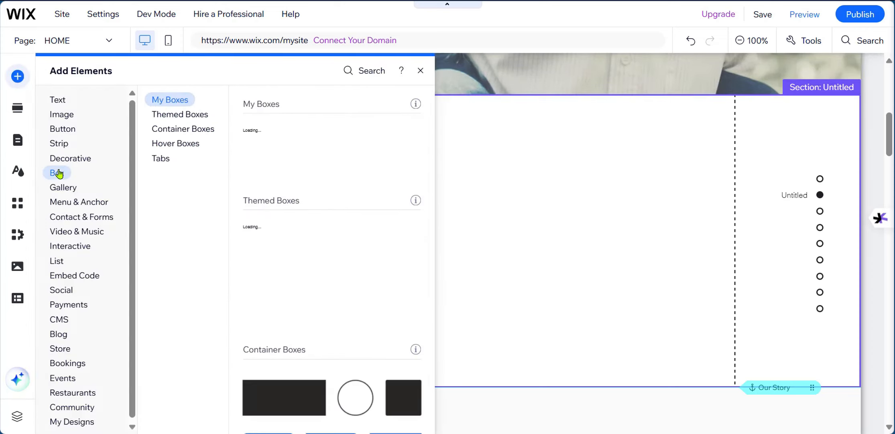
pyautogui.click(166, 145)
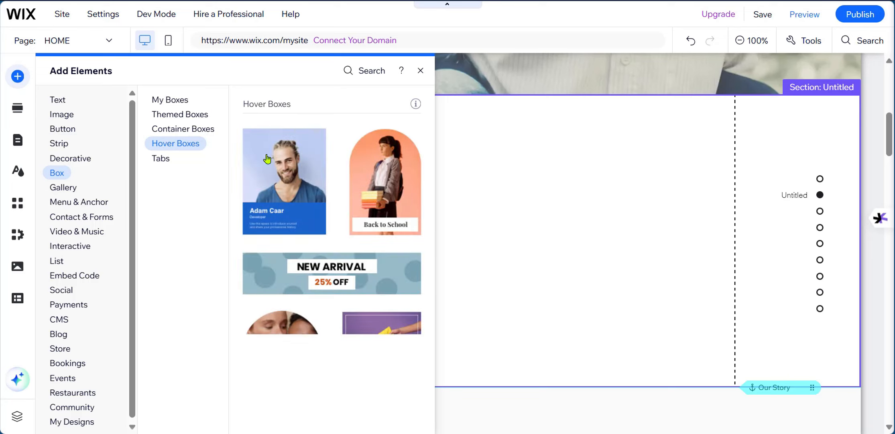
pyautogui.scroll(-3, 365, 190)
pyautogui.scroll(4, 364, 193)
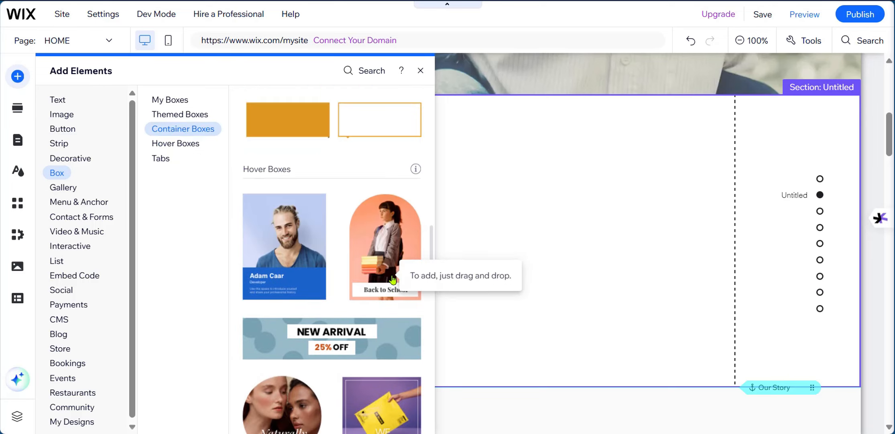
pyautogui.scroll(-3, 401, 256)
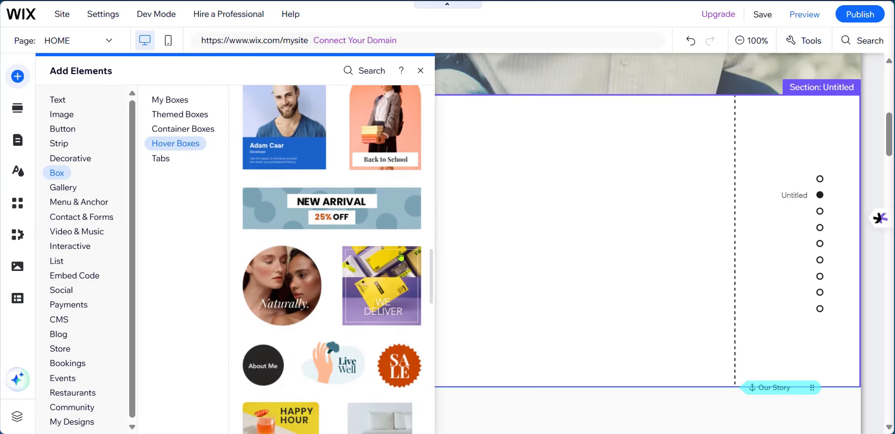
pyautogui.scroll(-4, 401, 256)
pyautogui.scroll(5, 401, 254)
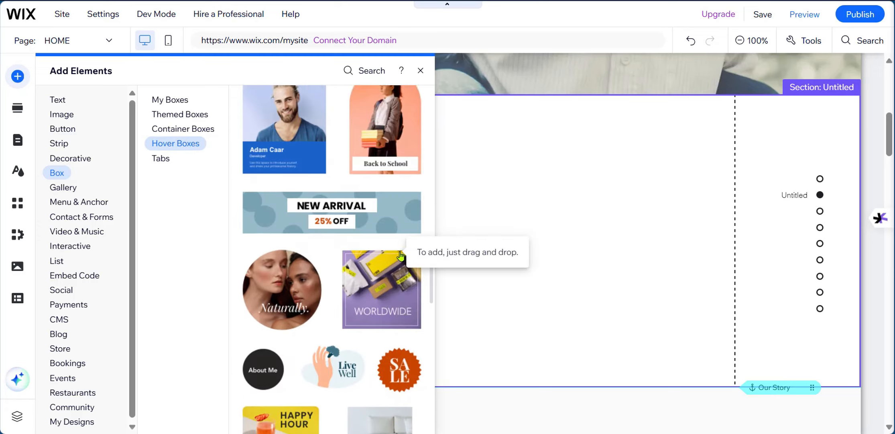
pyautogui.click(374, 178)
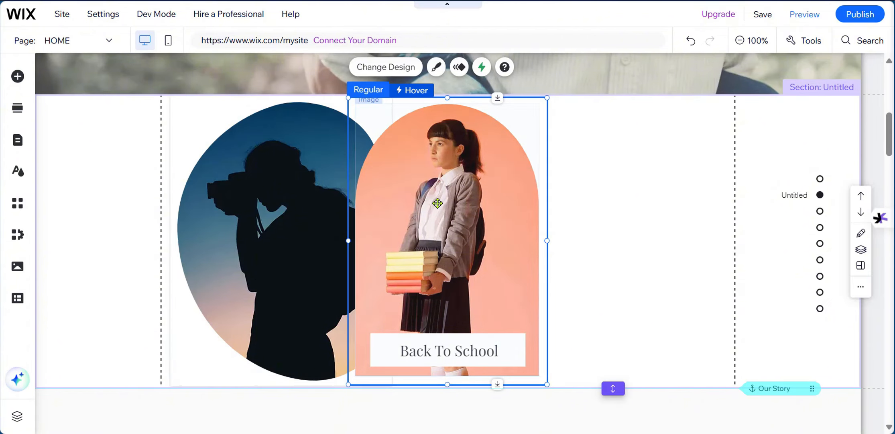
# Move the Back To School box towards the section's right gridline, roughly level with the photographer box.
pyautogui.moveTo(439, 201); pyautogui.dragTo(612, 202)
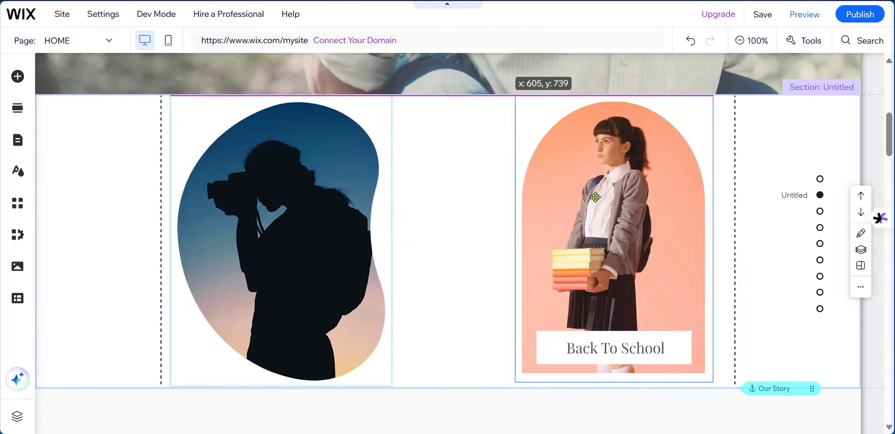
pyautogui.click(488, 265)
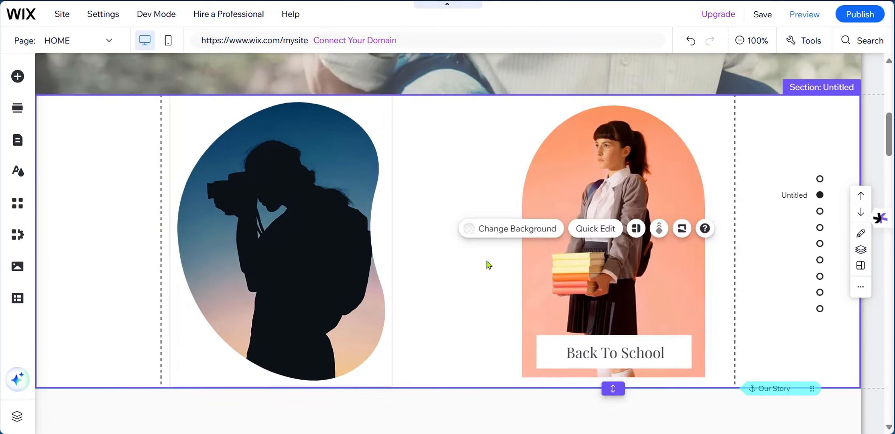
pyautogui.click(489, 327)
pyautogui.click(613, 358)
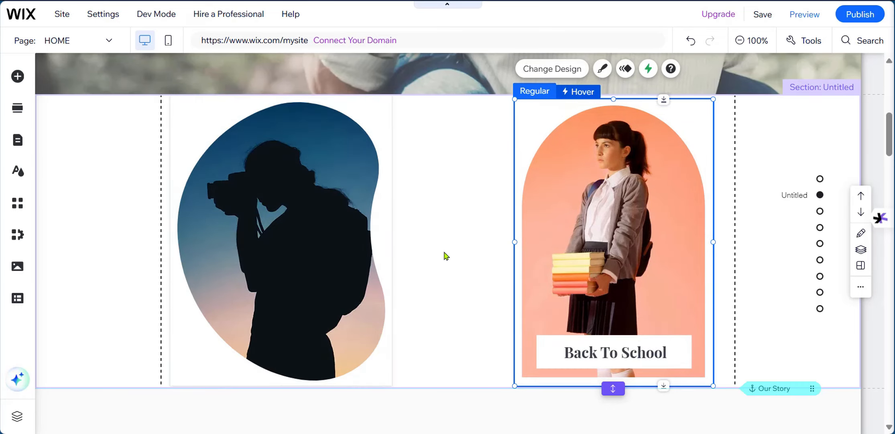
pyautogui.click(442, 185)
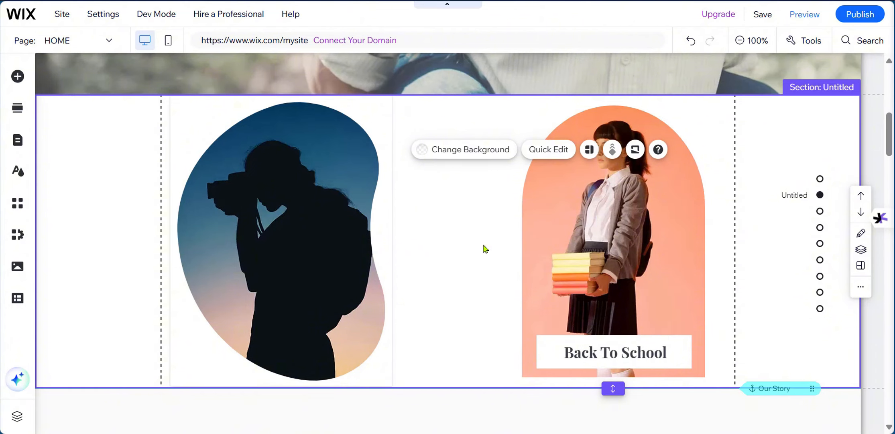
# Look over the home page from the Intro section to Our Story, around the section with the two hover boxes.
pyautogui.scroll(5, 485, 254)
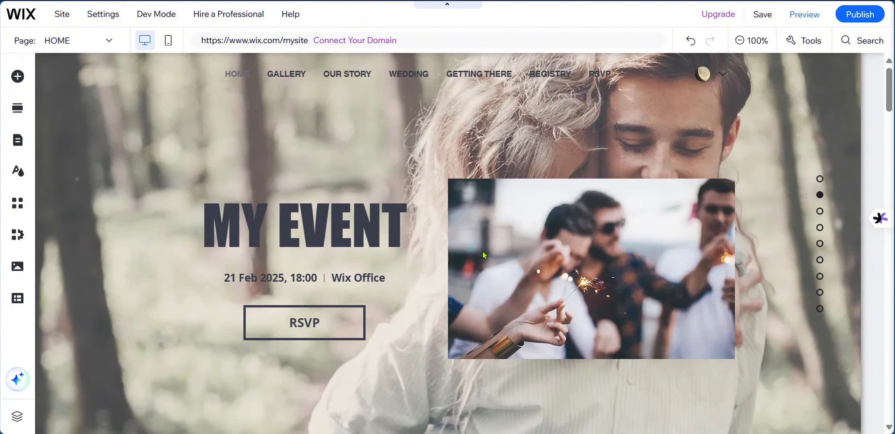
pyautogui.scroll(3, 470, 230)
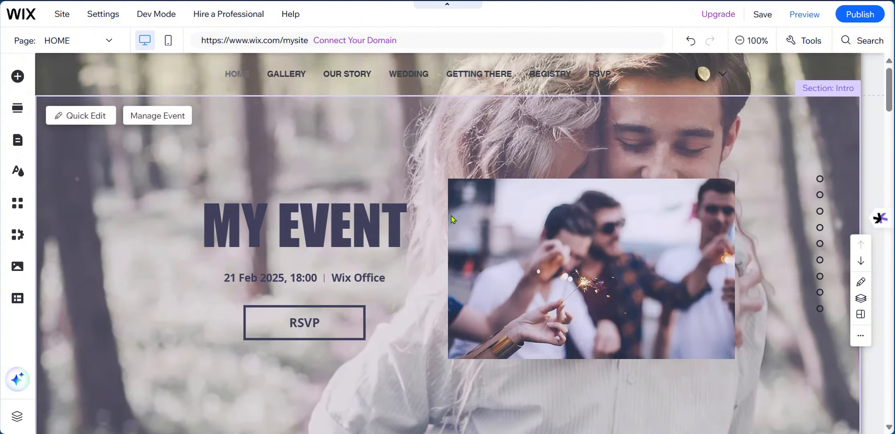
pyautogui.scroll(-15, 454, 223)
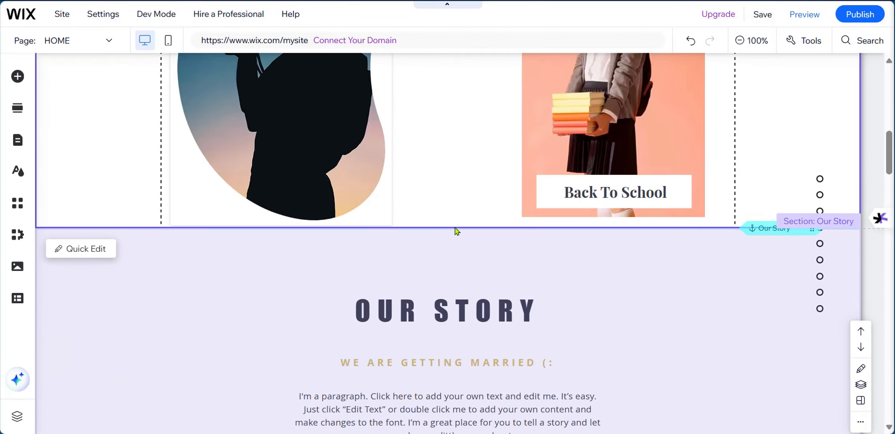
pyautogui.scroll(4, 442, 226)
pyautogui.scroll(-8, 444, 230)
pyautogui.scroll(8, 444, 230)
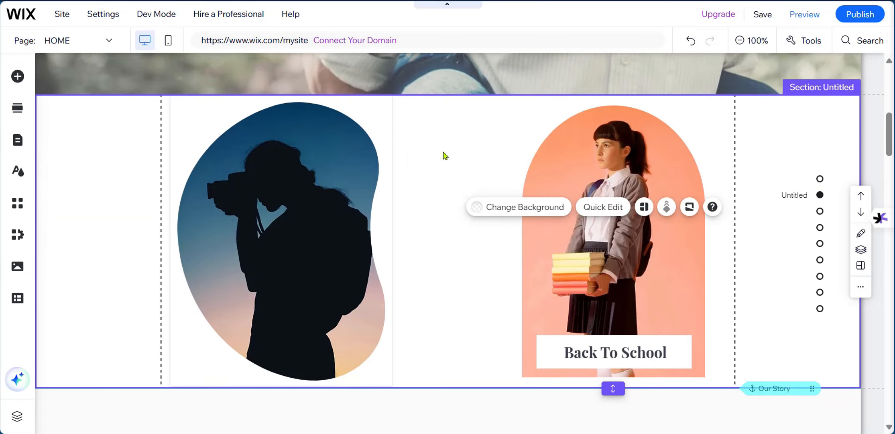
# Set the background of the hover box section to the snowy mountain video.
pyautogui.click(443, 152)
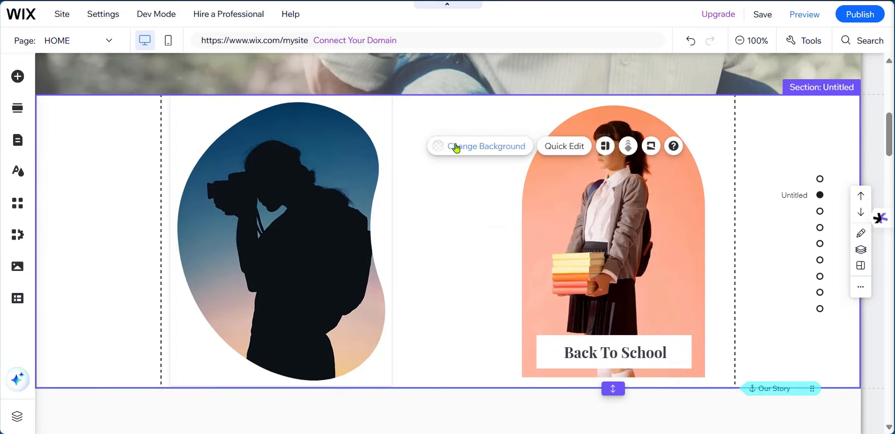
pyautogui.click(477, 154)
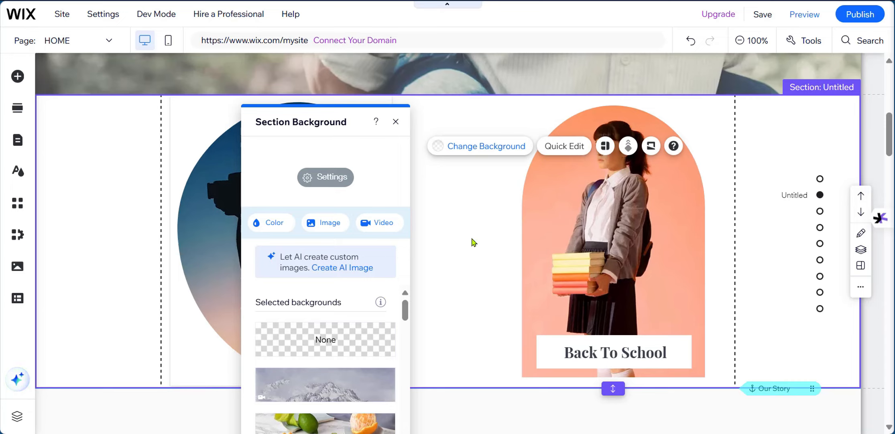
pyautogui.scroll(-3, 349, 353)
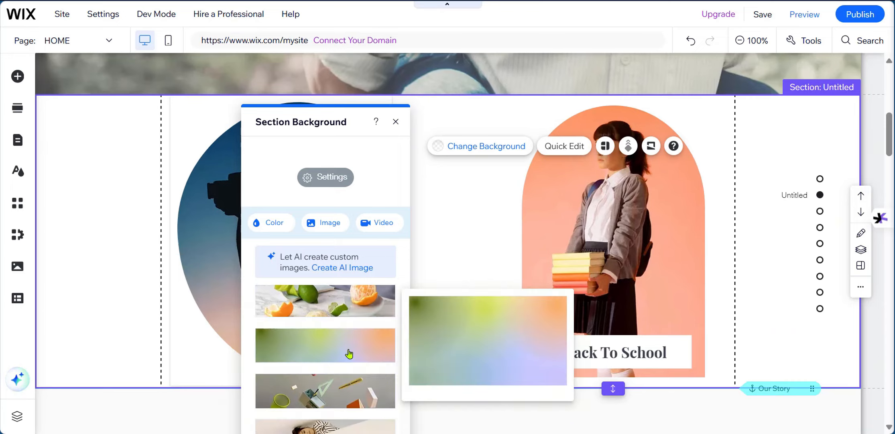
pyautogui.scroll(-3, 349, 353)
pyautogui.scroll(-3, 352, 359)
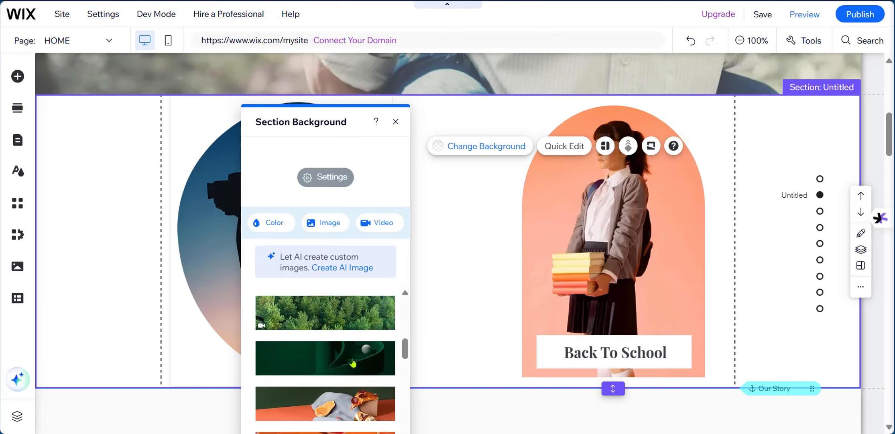
pyautogui.scroll(-3, 353, 363)
pyautogui.scroll(-3, 354, 366)
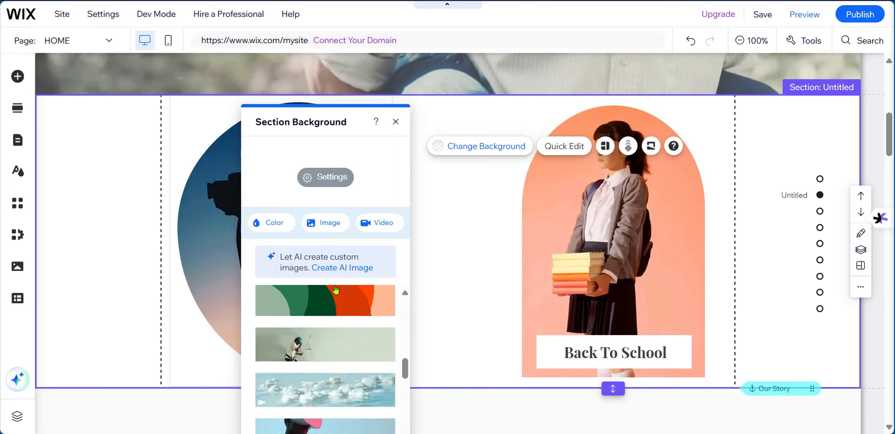
pyautogui.click(335, 326)
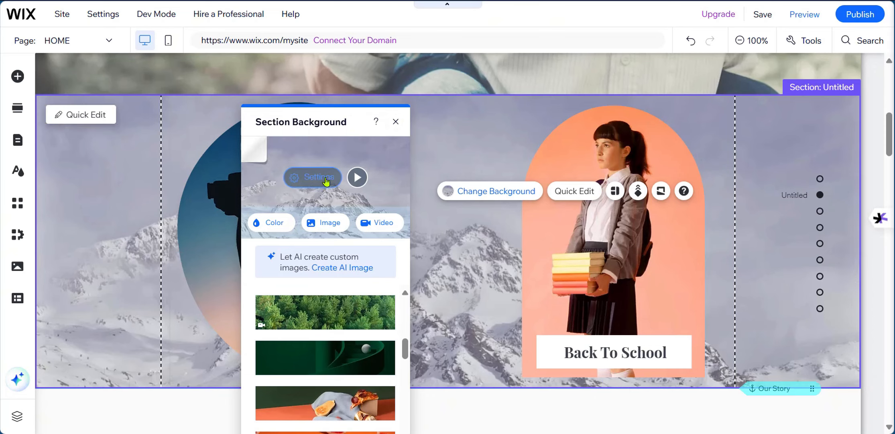
# Examine the background video's settings for overlay pattern, opacity, color behind the video, position and playback, and close them.
pyautogui.moveTo(340, 118); pyautogui.dragTo(541, 140)
pyautogui.rightClick(542, 139)
pyautogui.click(536, 194)
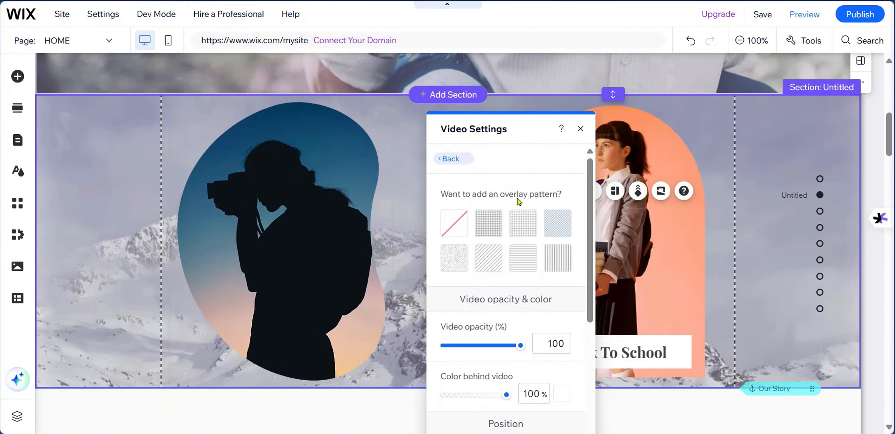
pyautogui.scroll(-3, 466, 337)
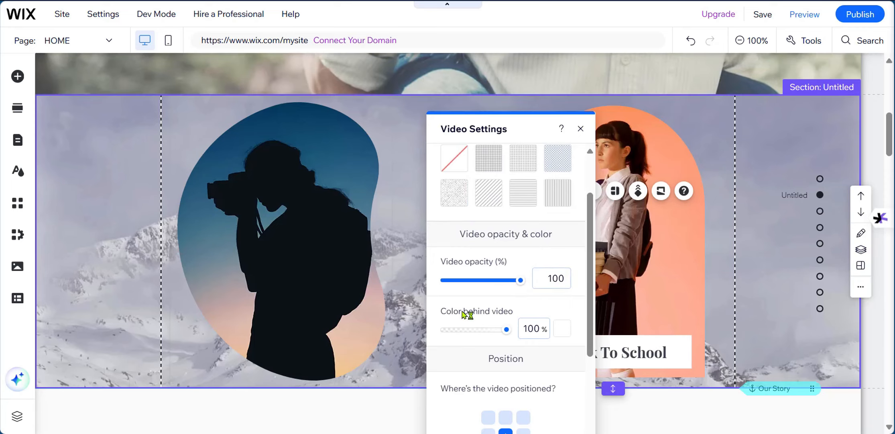
pyautogui.scroll(-3, 519, 317)
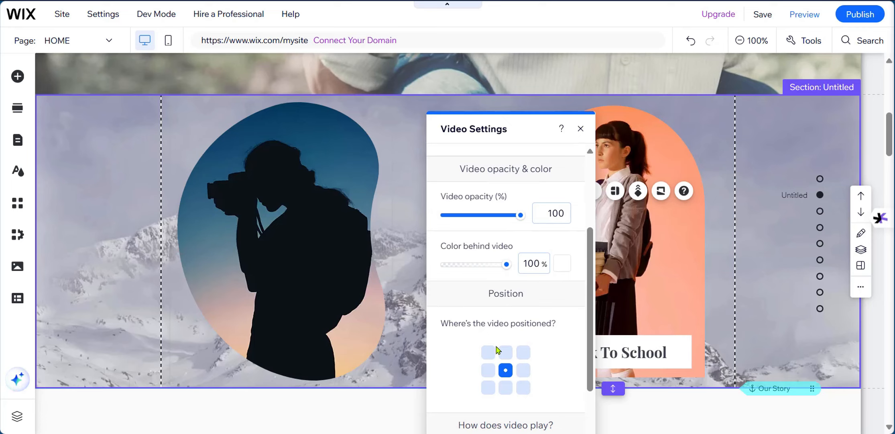
pyautogui.scroll(-4, 498, 365)
pyautogui.scroll(9, 502, 321)
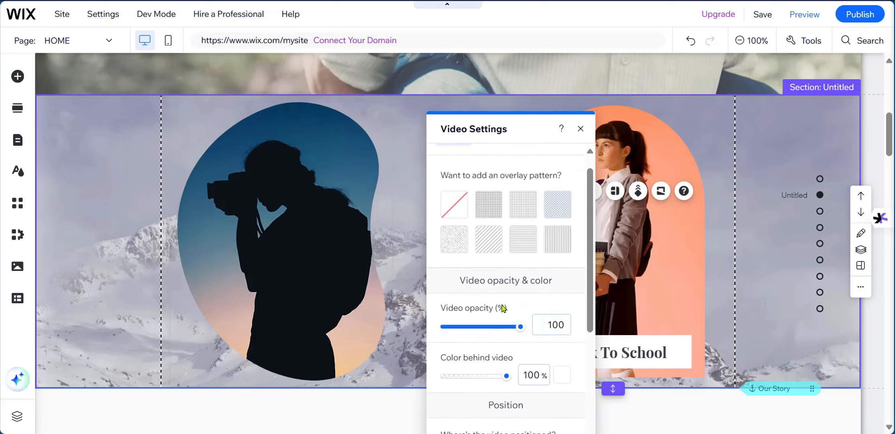
pyautogui.click(582, 129)
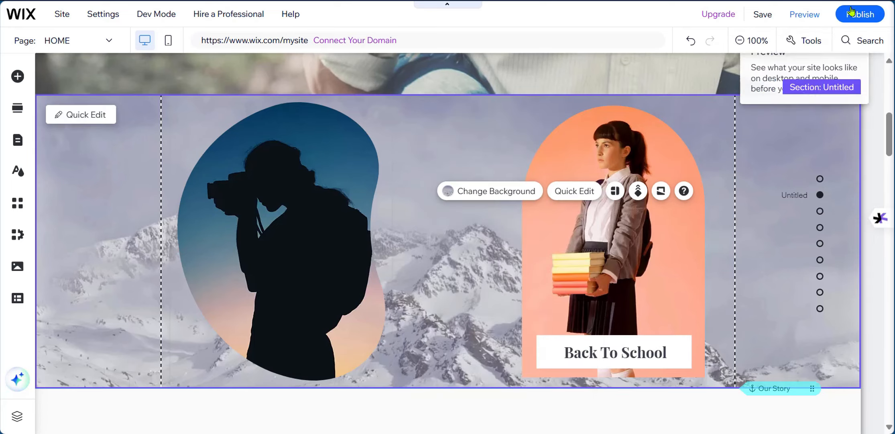
# Preview the site in desktop view and check the section's video background and the photographer box's hover effect.
pyautogui.click(802, 14)
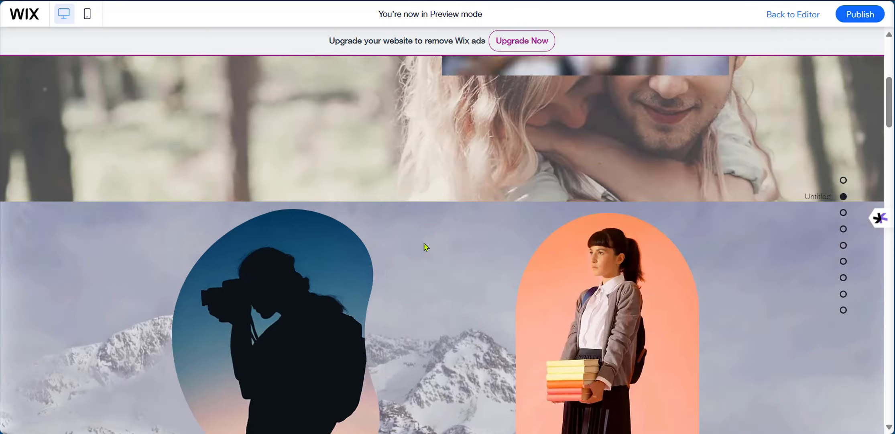
pyautogui.scroll(-10, 427, 247)
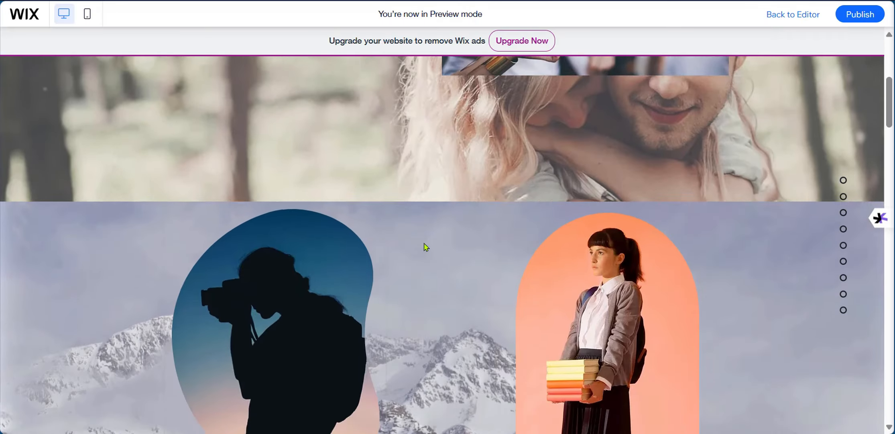
pyautogui.scroll(2, 426, 247)
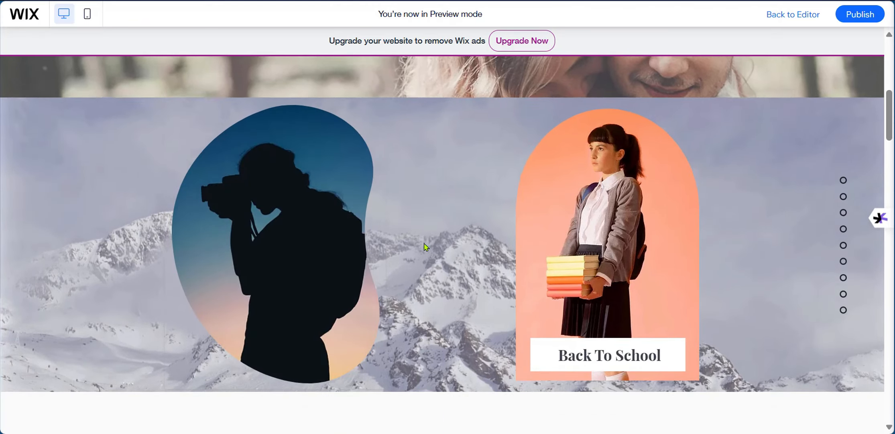
pyautogui.scroll(-2, 424, 245)
pyautogui.scroll(2, 427, 246)
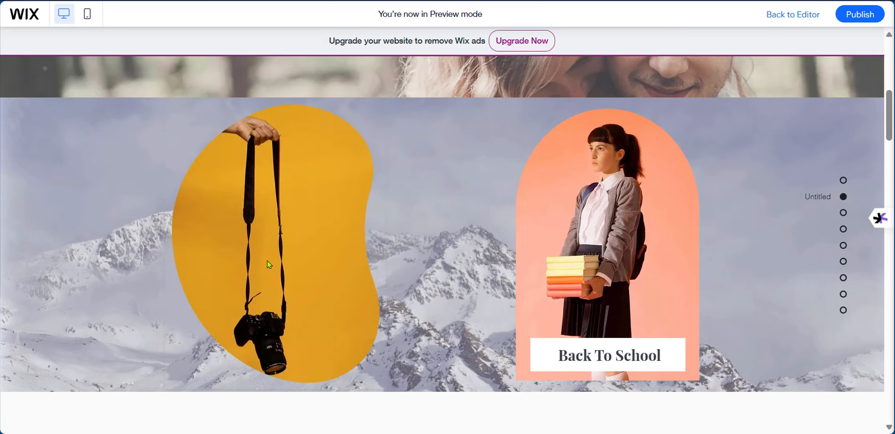